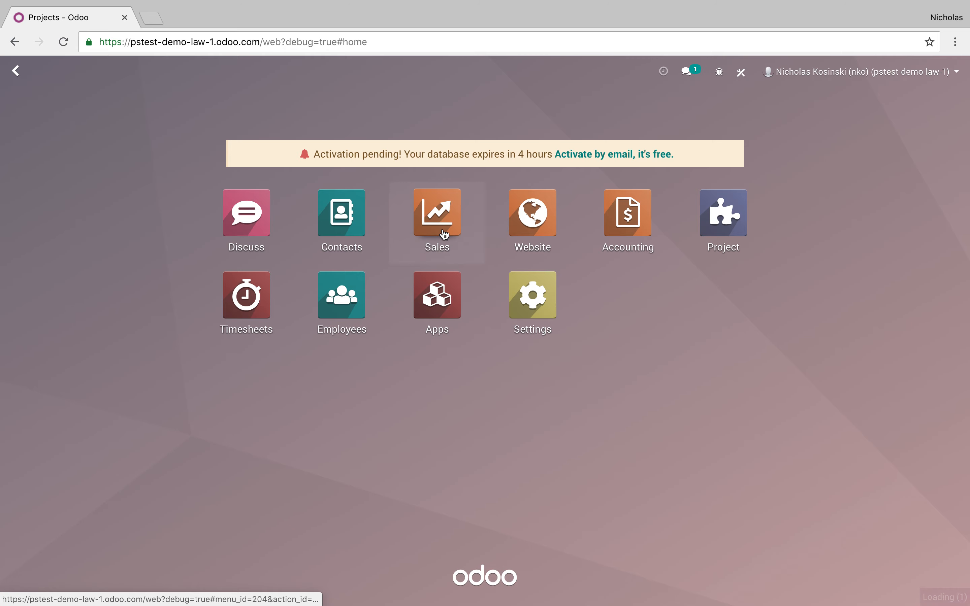
Create and save a quotation for the customer with one order line of 3 hours of Legal Consultation
click(40, 128)
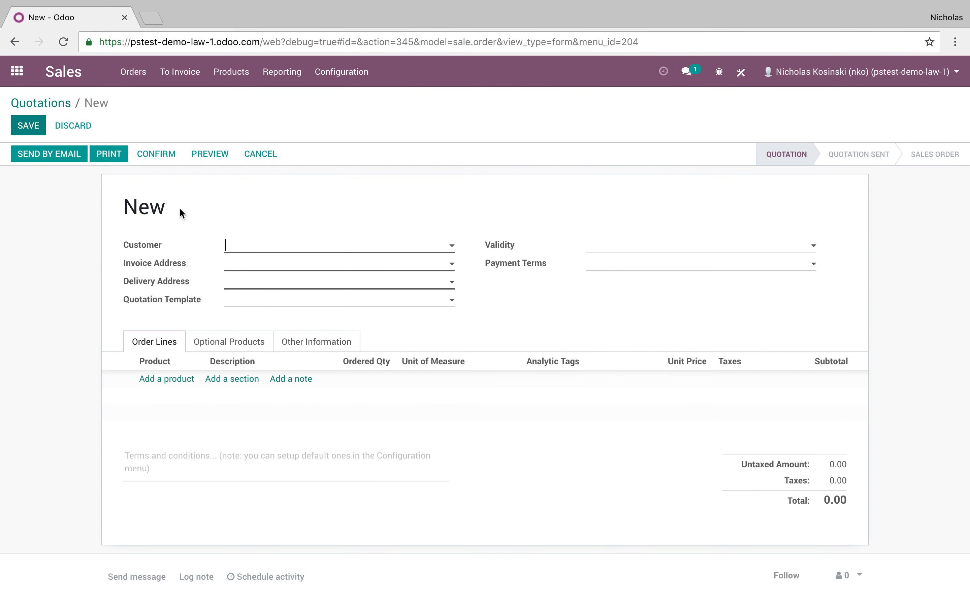
click(242, 246)
click(276, 265)
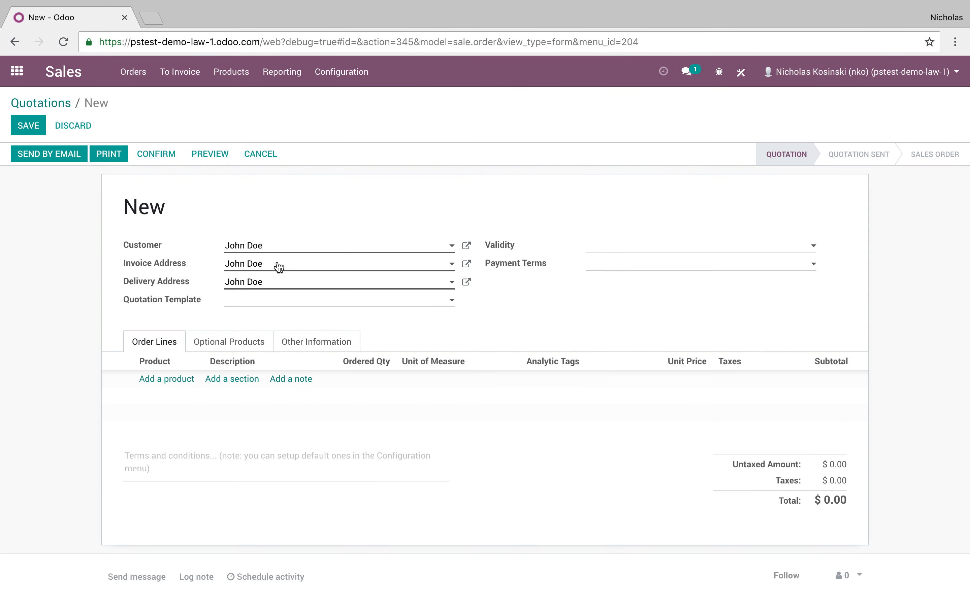
click(163, 378)
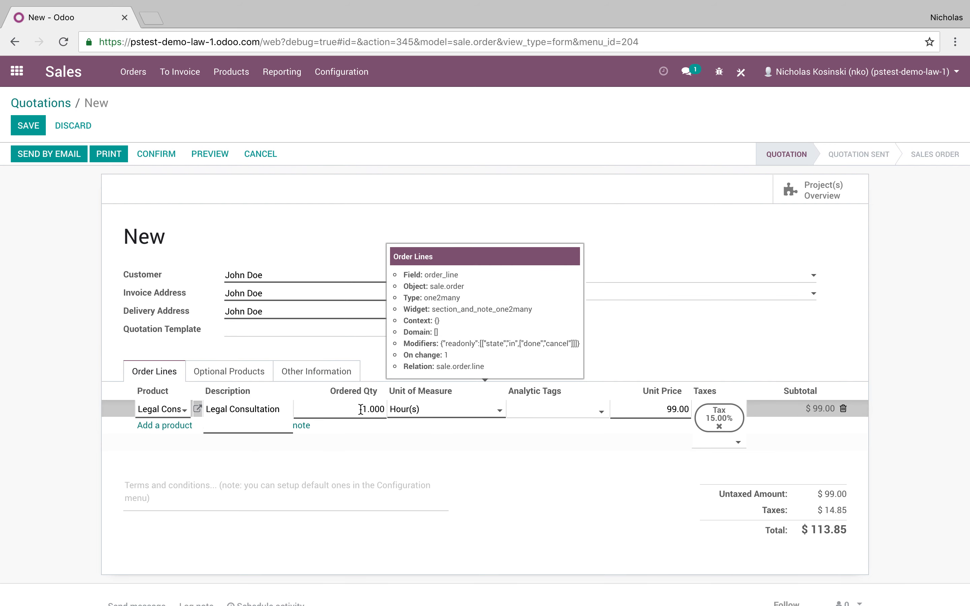
click(48, 323)
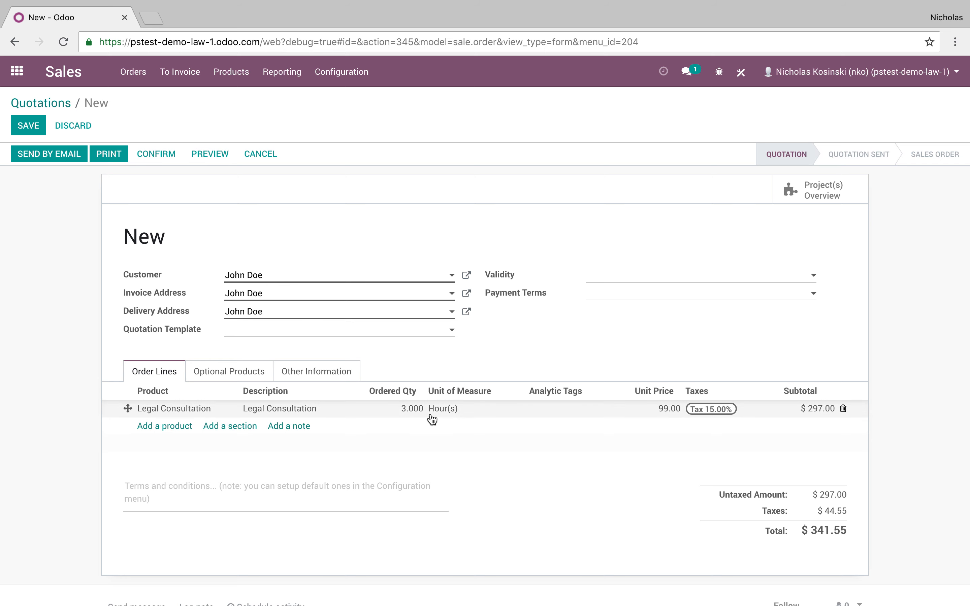
click(32, 128)
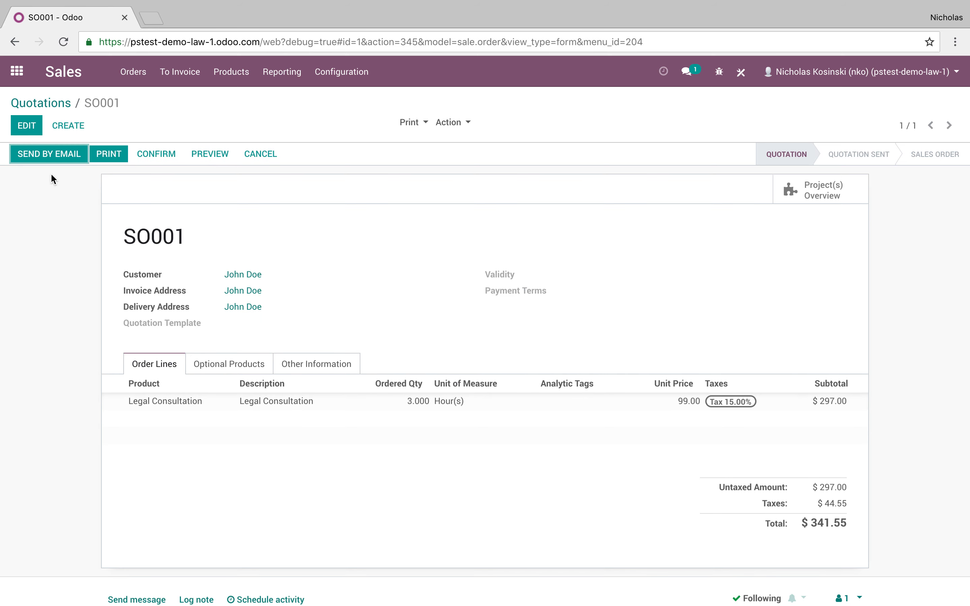
Send the quotation to the customer by email and leave the developer tools
click(46, 159)
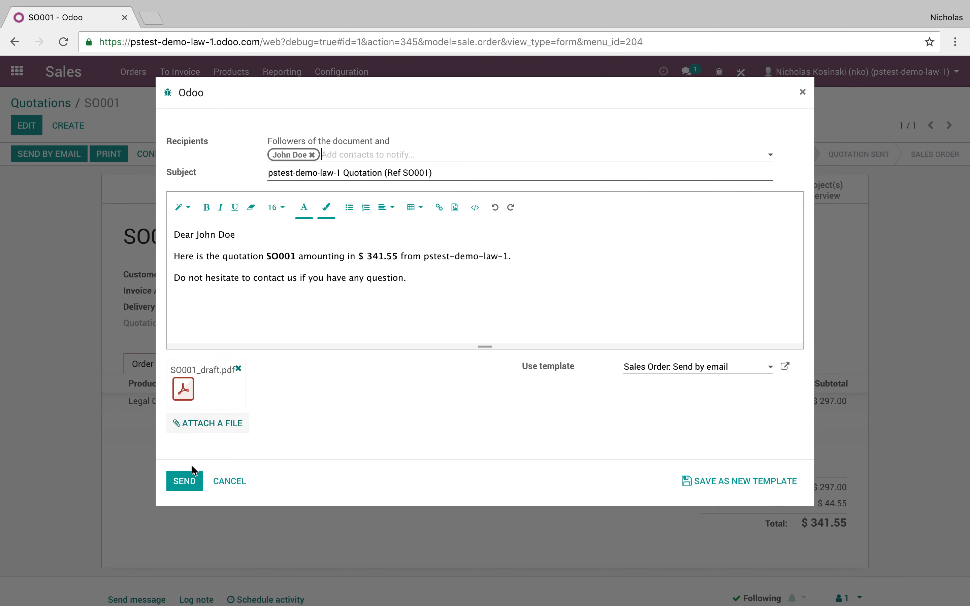
click(189, 477)
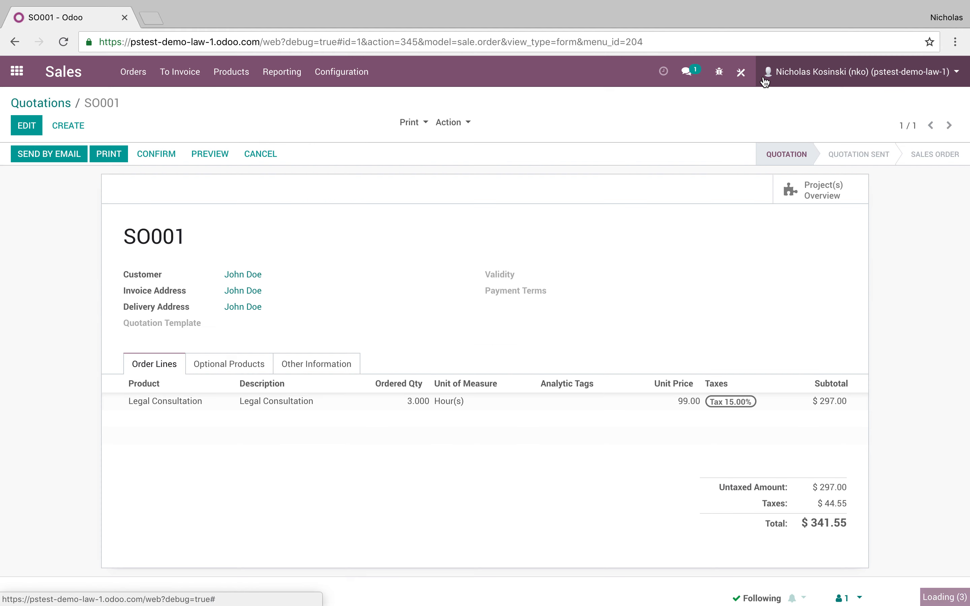
click(719, 72)
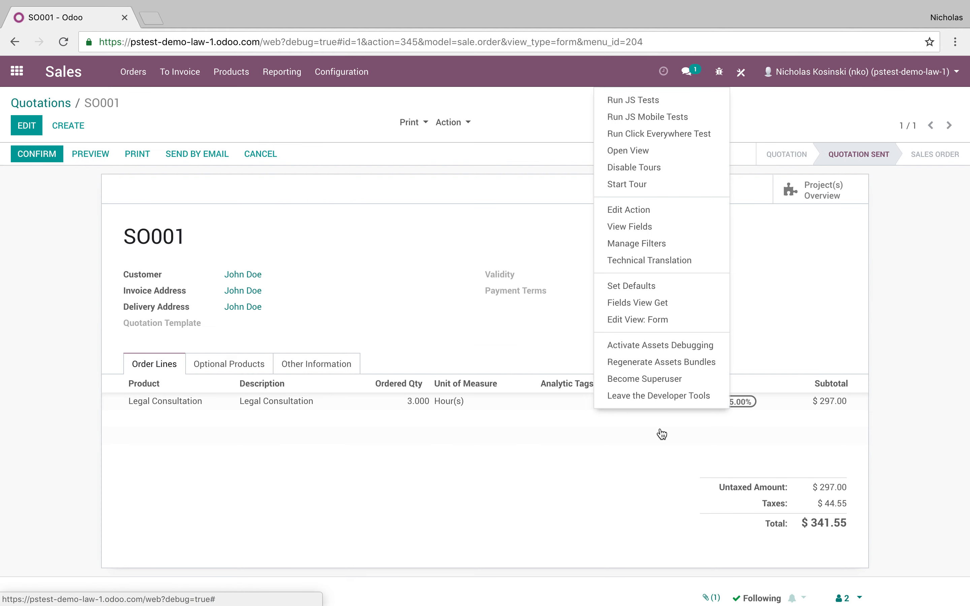
click(659, 396)
Switch to the customer's Gmail inbox, open the quotation email and follow its Sign and pay online link
key(ctrl+Right)
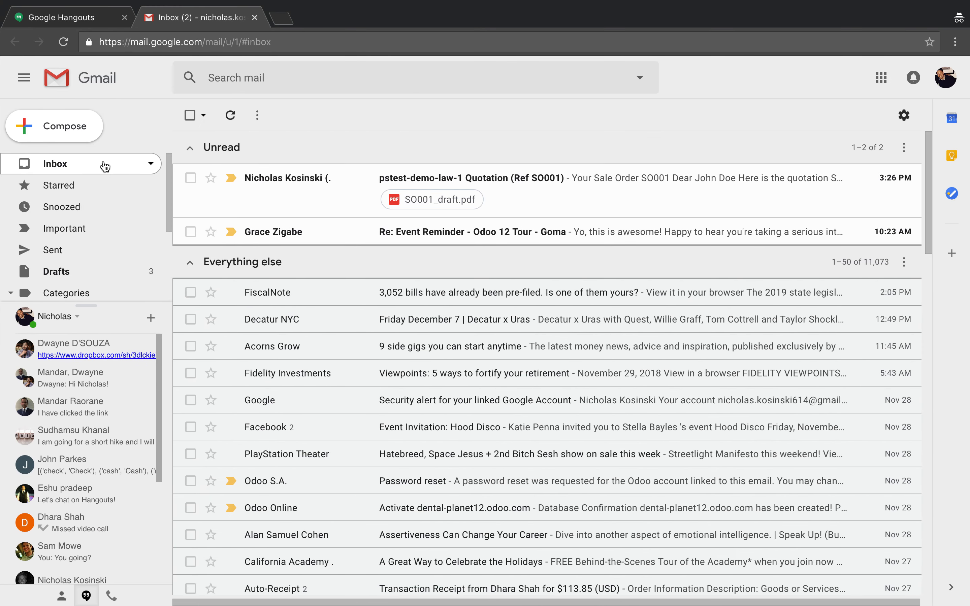
click(512, 184)
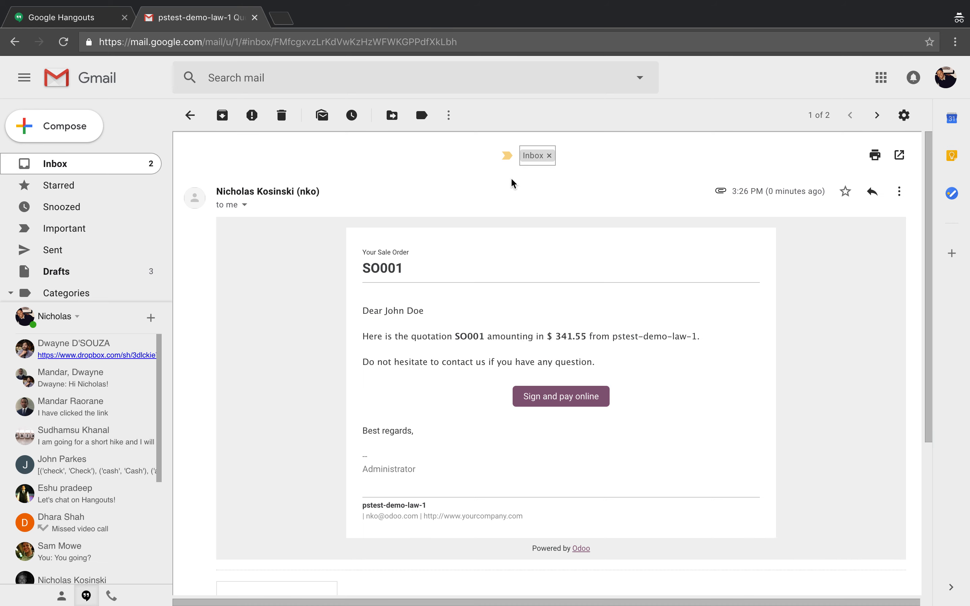
click(567, 397)
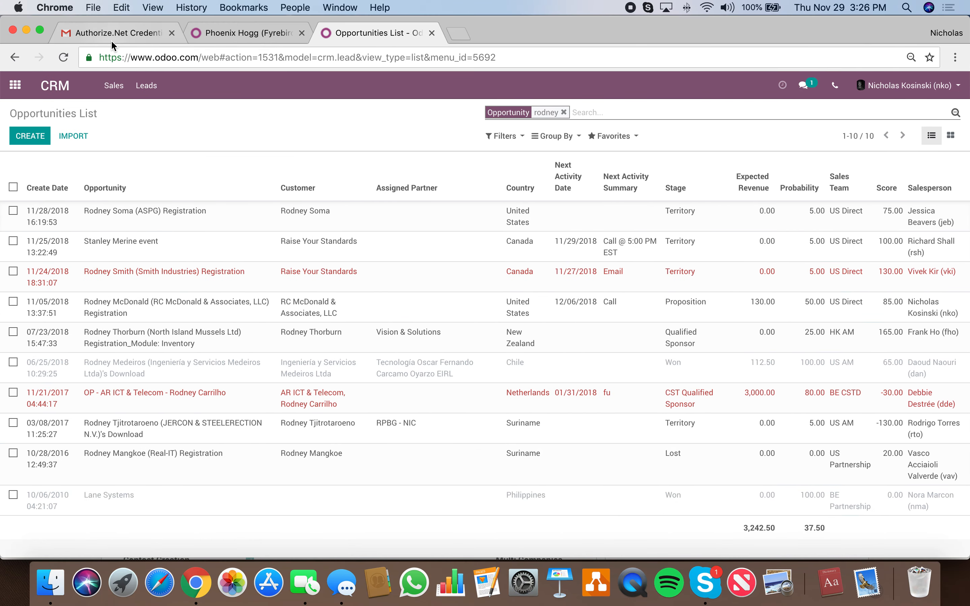
Copy the Visa test card number from the Authorize.Net credentials email in the other Gmail window
click(111, 38)
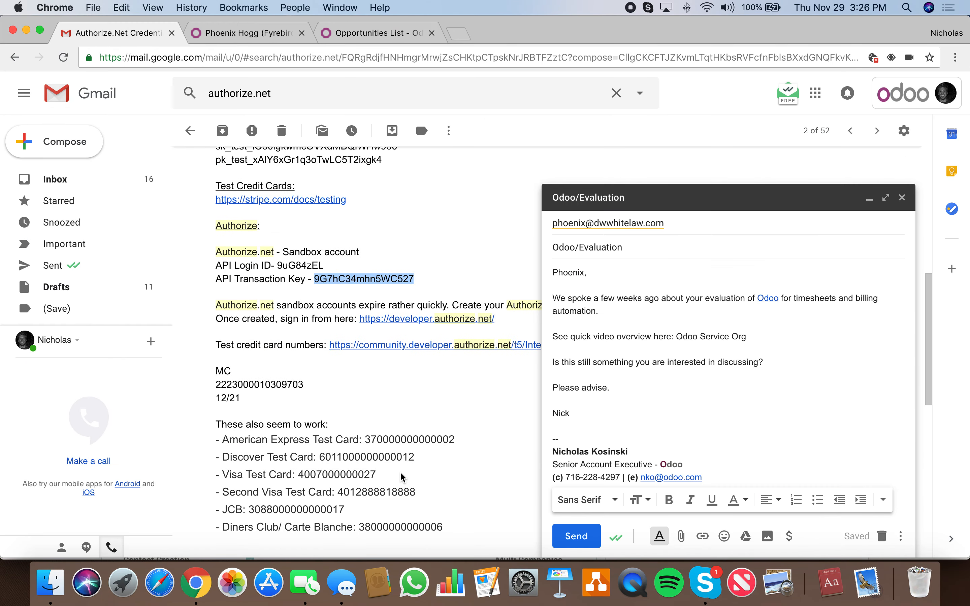
double_click(299, 474)
key(super+c)
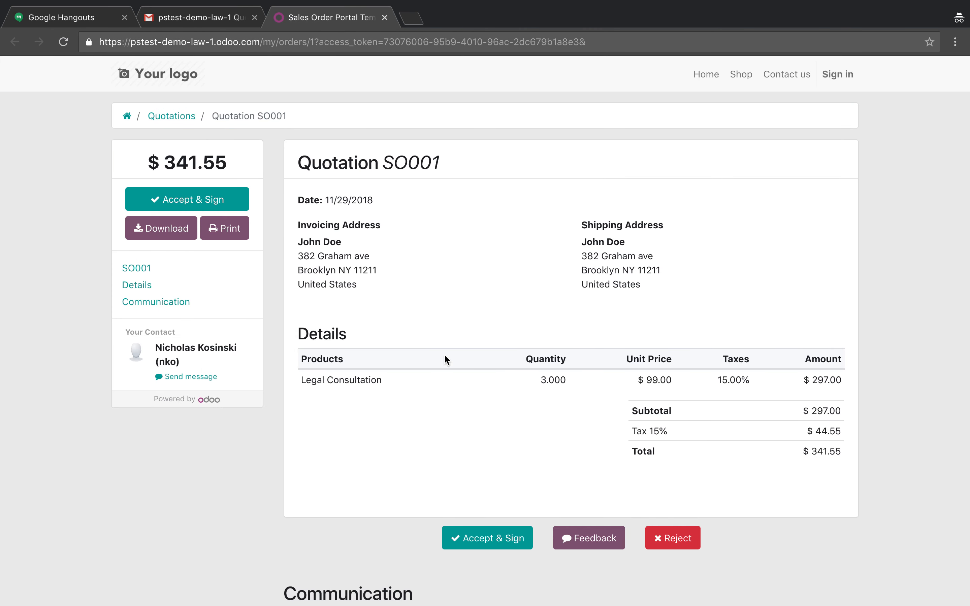
Accept the quotation in the customer portal and sign it with a hand-drawn signature
click(493, 536)
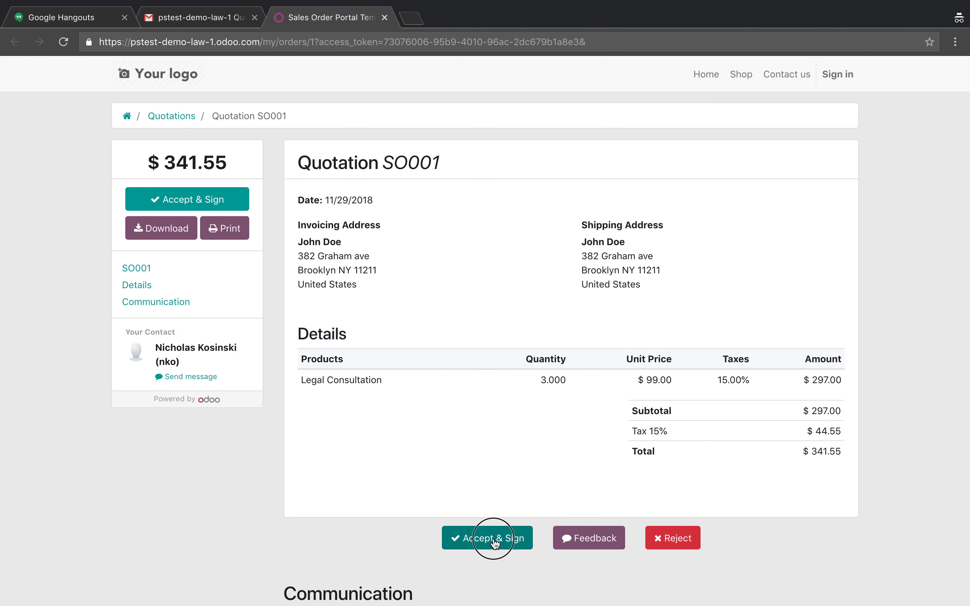
mouse_move(383, 326)
mouse_down()
mouse_move(539, 342)
mouse_move(535, 244)
mouse_move(485, 323)
mouse_up()
click(607, 415)
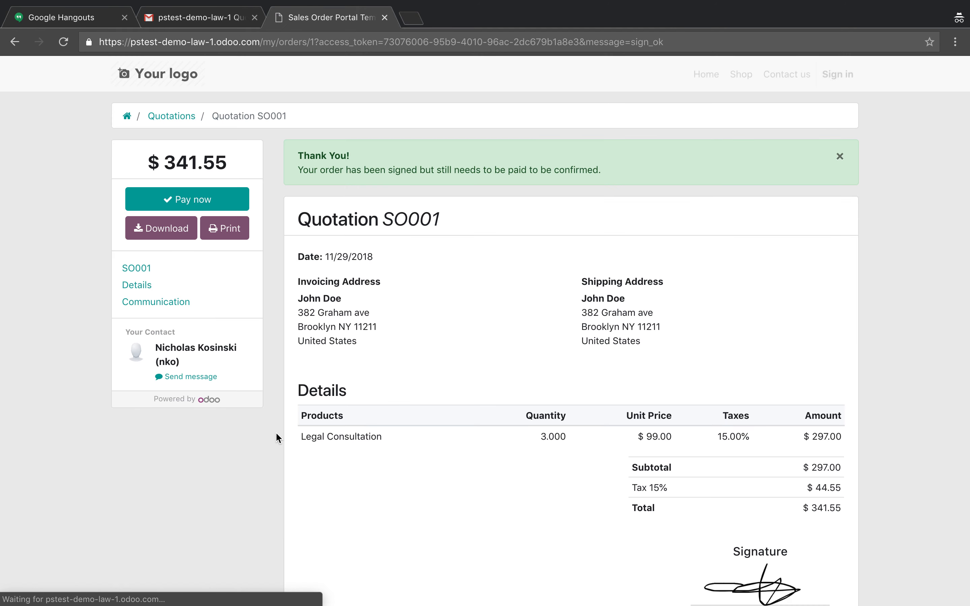
Start paying the signed quotation with Authorize.Net, pasting the card number and entering the cardholder's name
click(206, 200)
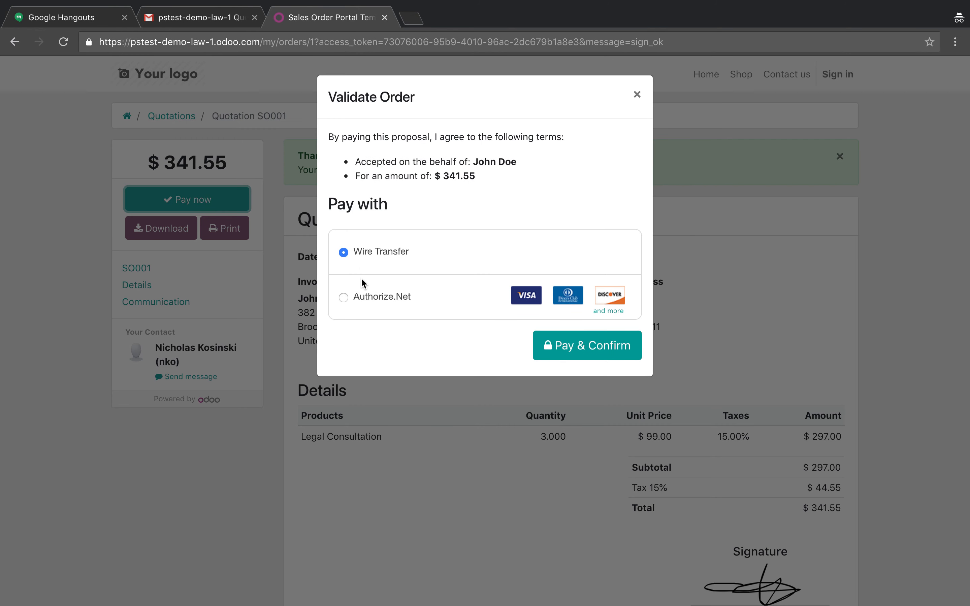
click(378, 299)
key(super+v)
click(386, 375)
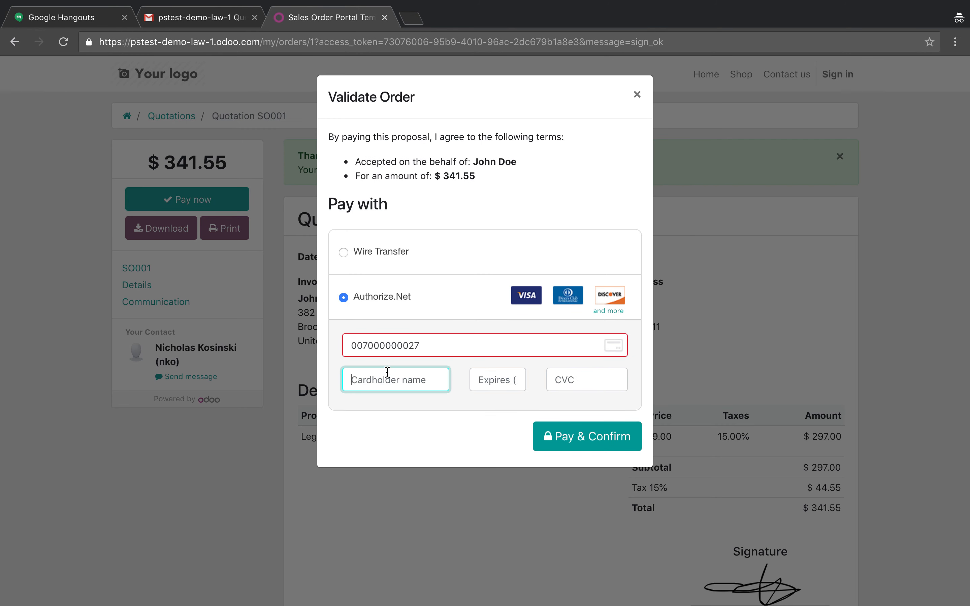
text(John Doe)
Enter the card's expiry date and security code, correct the card number, and pay and confirm the order
click(497, 379)
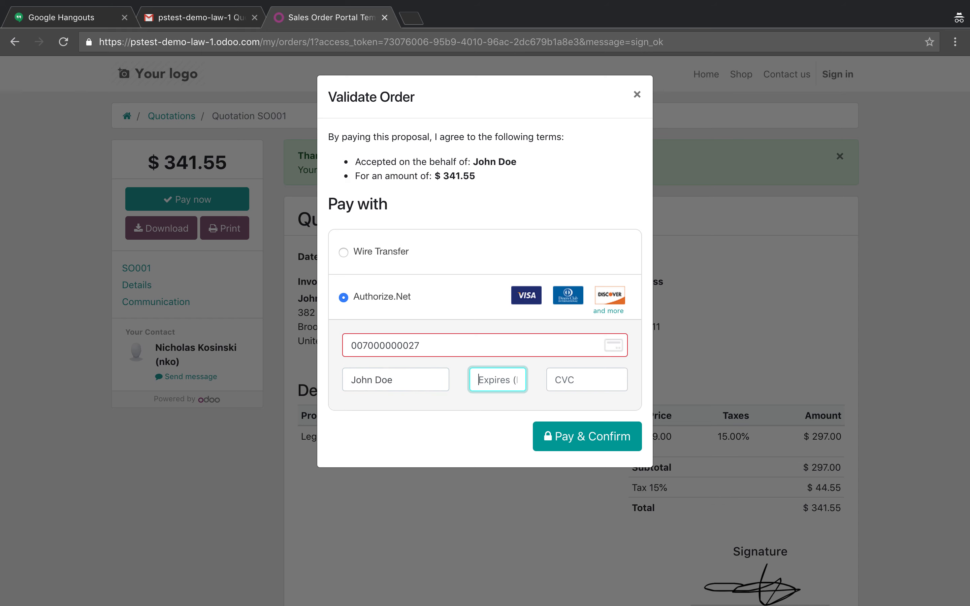
click(586, 380)
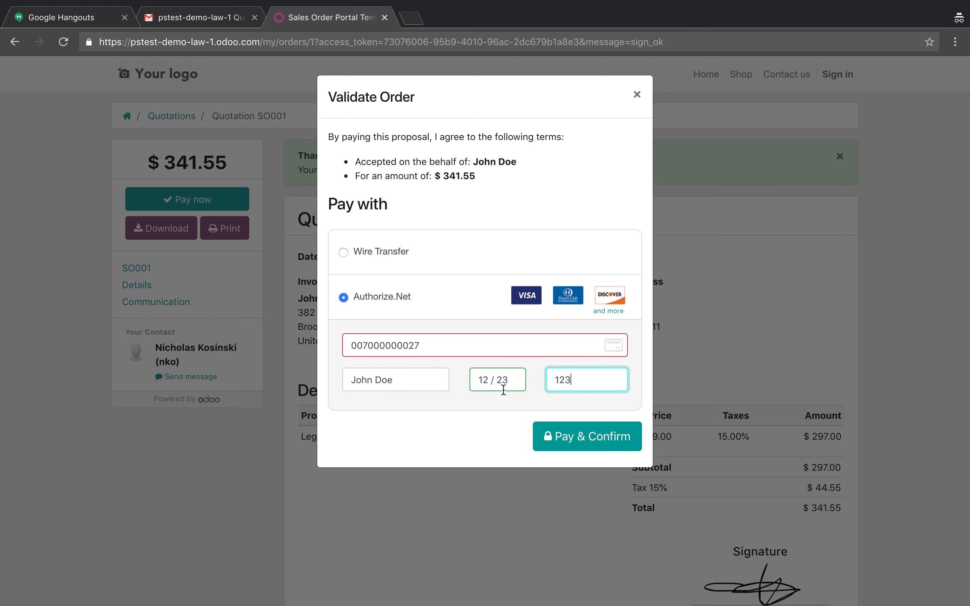
click(515, 379)
click(493, 425)
click(433, 345)
click(392, 410)
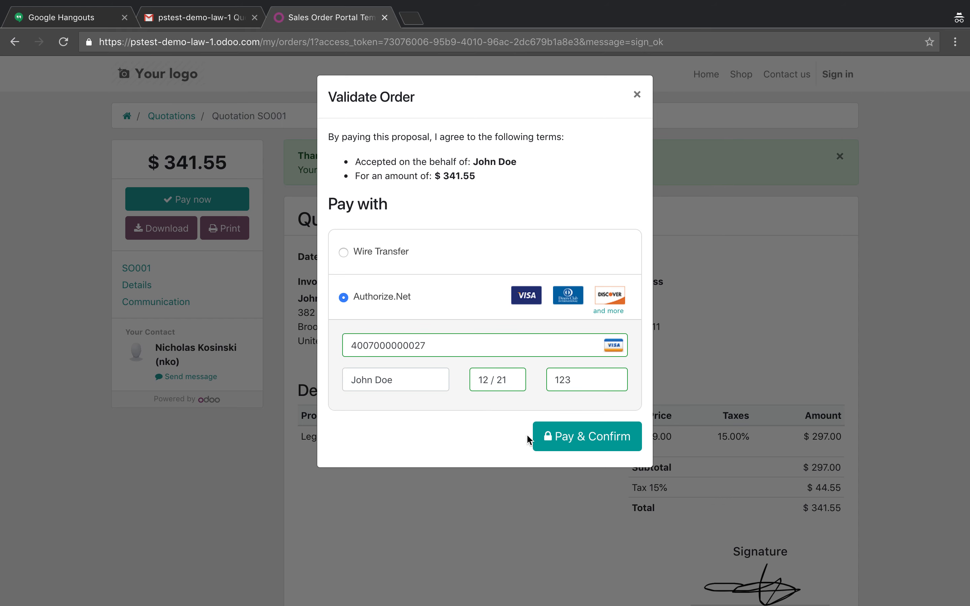
click(572, 435)
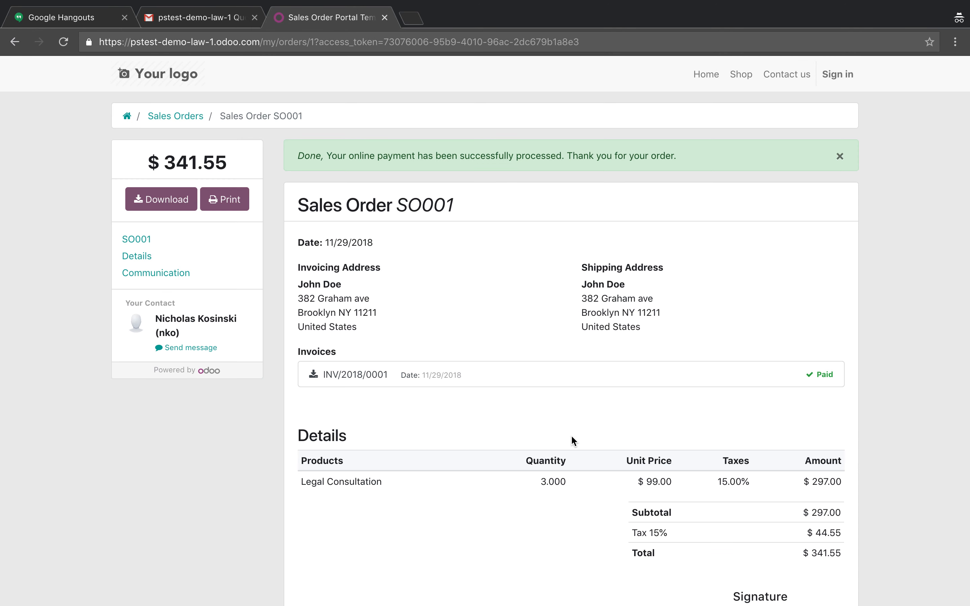
Switch back to the Odoo backend, reopen the order from the quotations list and examine its details and message log
key(ctrl+Left)
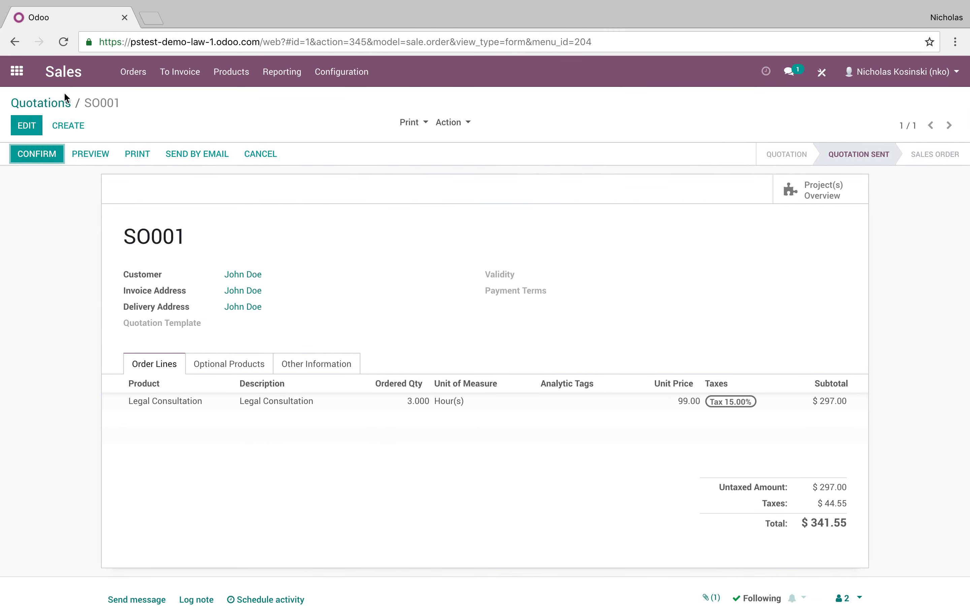
click(51, 101)
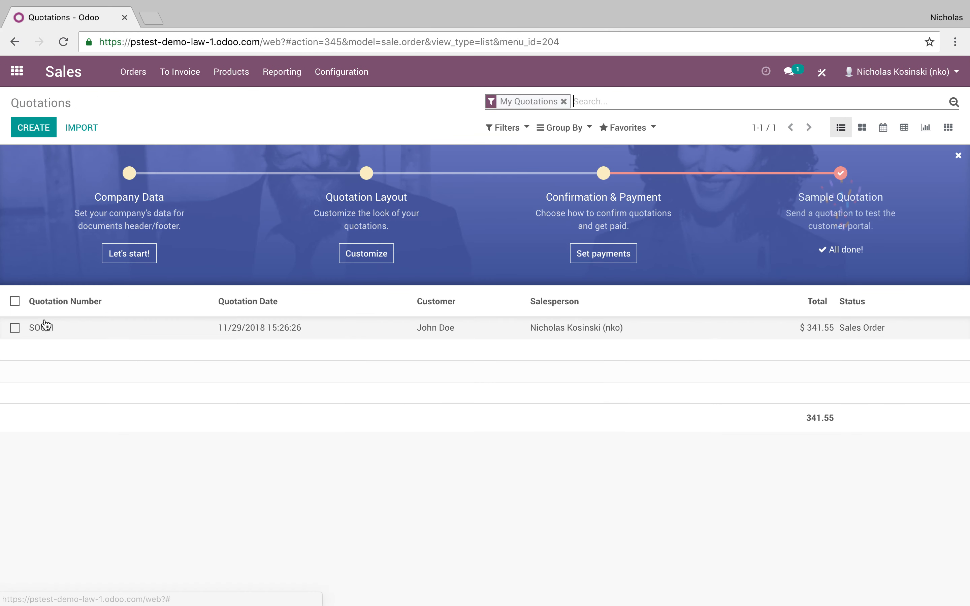
click(851, 336)
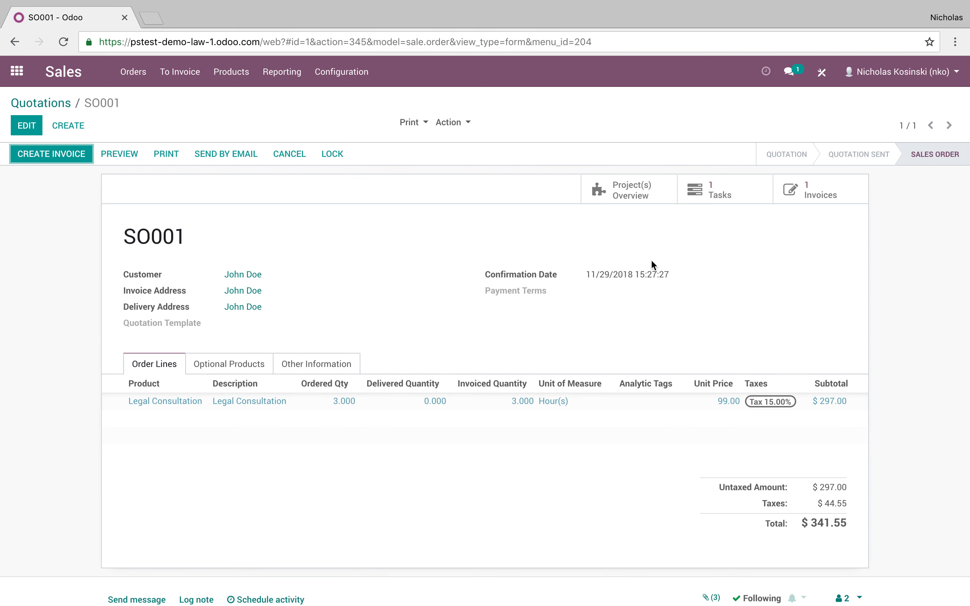
scroll(697, 367, down, 4)
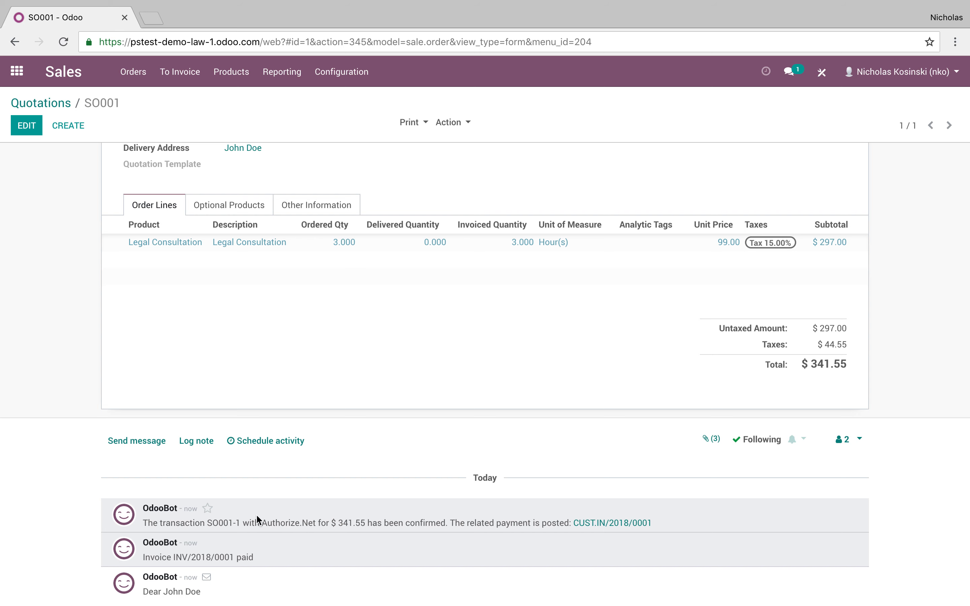
scroll(416, 461, up, 5)
Open the order's invoice and examine its payment line, its other info and its journal entry
click(810, 179)
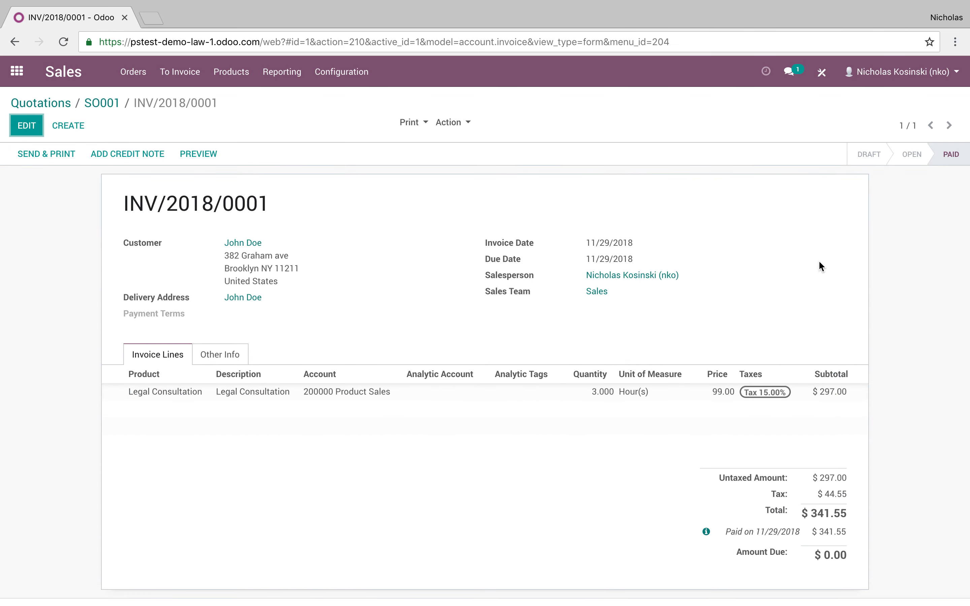
scroll(819, 259, down, 4)
drag(725, 366, 799, 369)
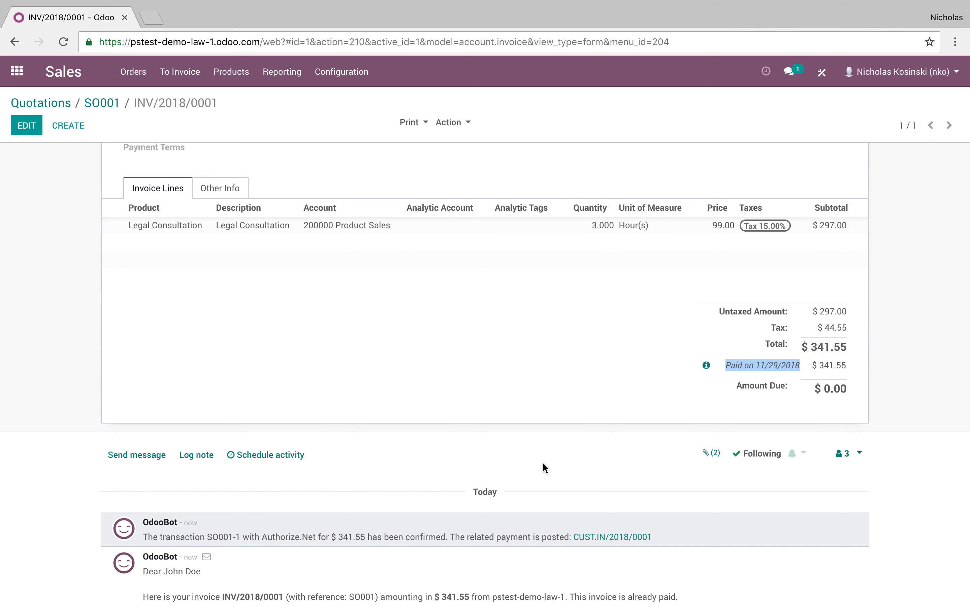
scroll(162, 543, up, 3)
click(219, 312)
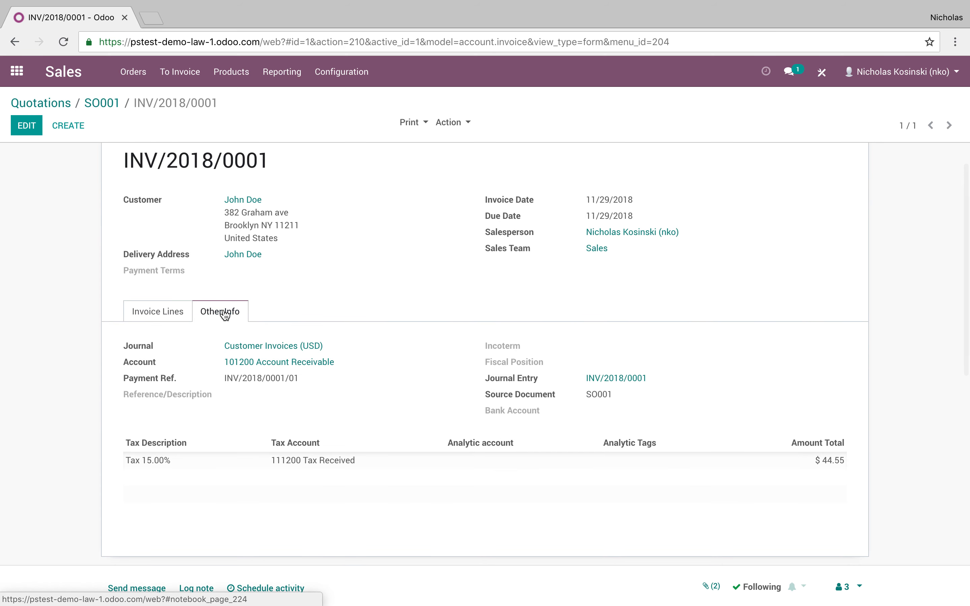
click(621, 380)
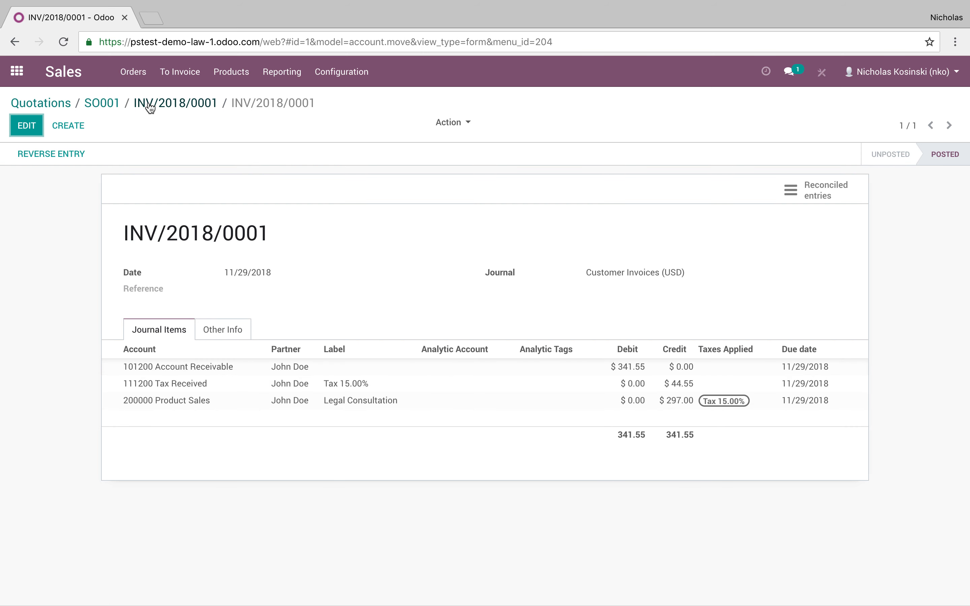
Go back to the sales order, view its Legal Consultation task and return to the order
click(107, 104)
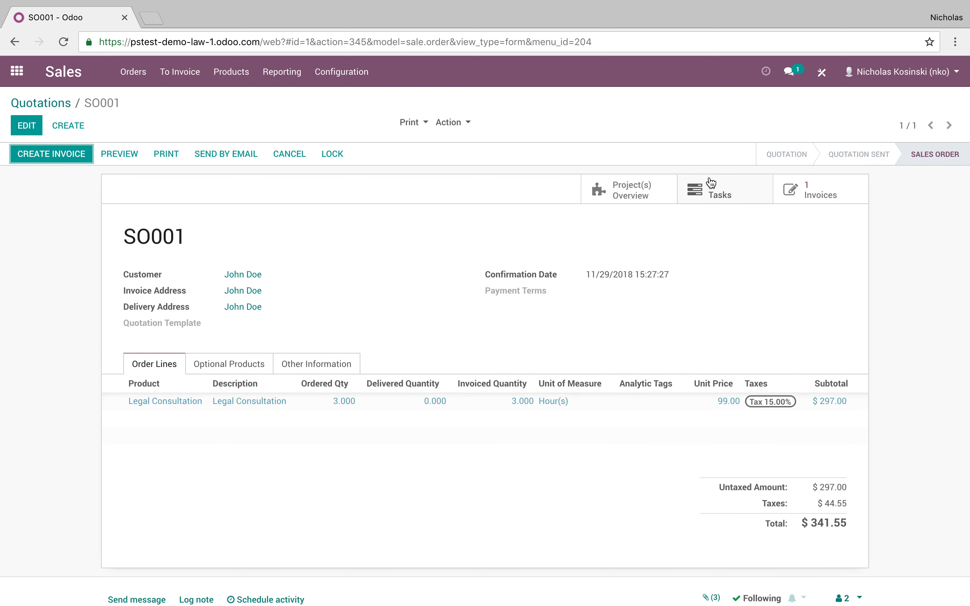
click(718, 195)
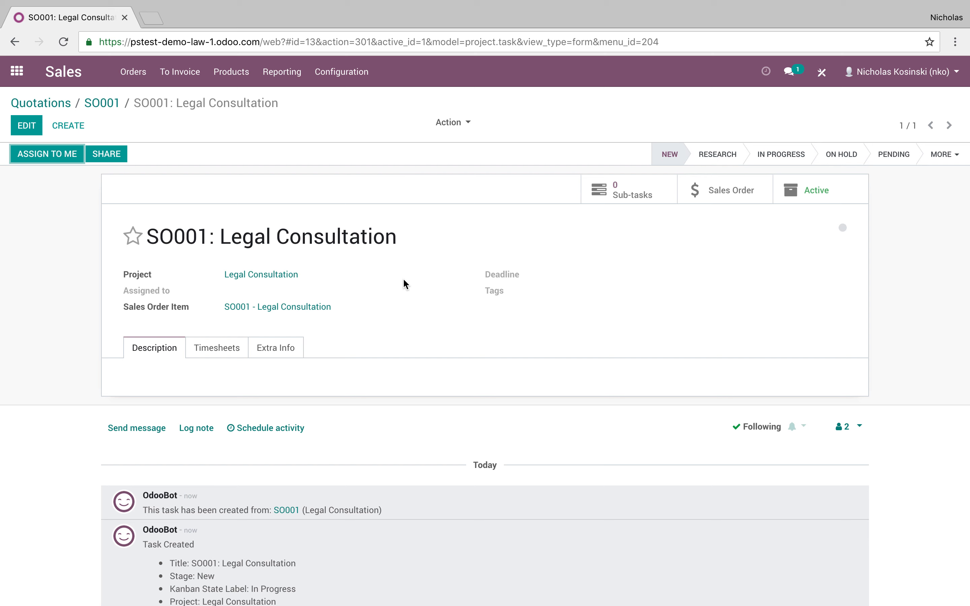
click(103, 105)
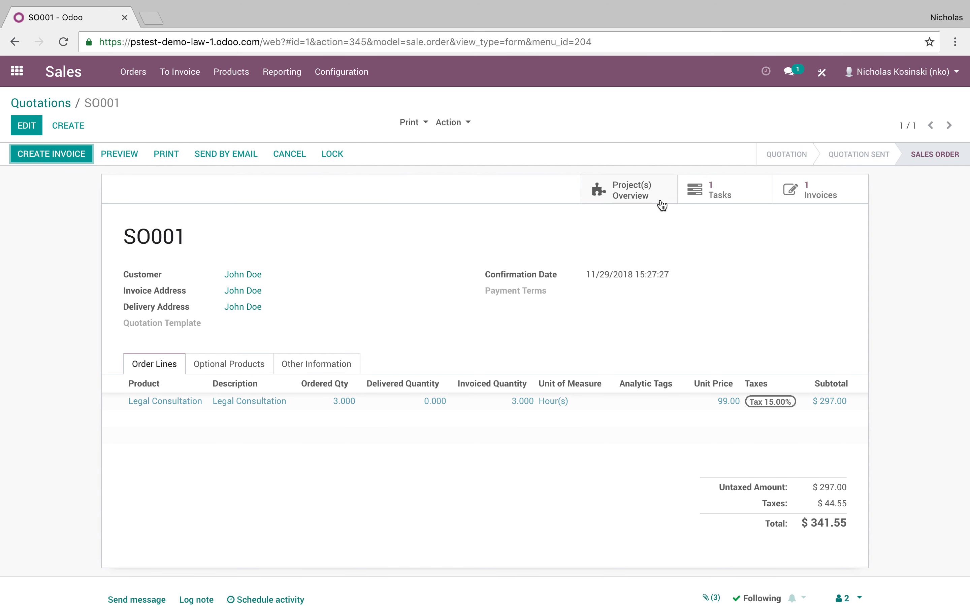
Review the Legal Consultation project's overview of hours, rates and profitability and return to the project list
click(629, 194)
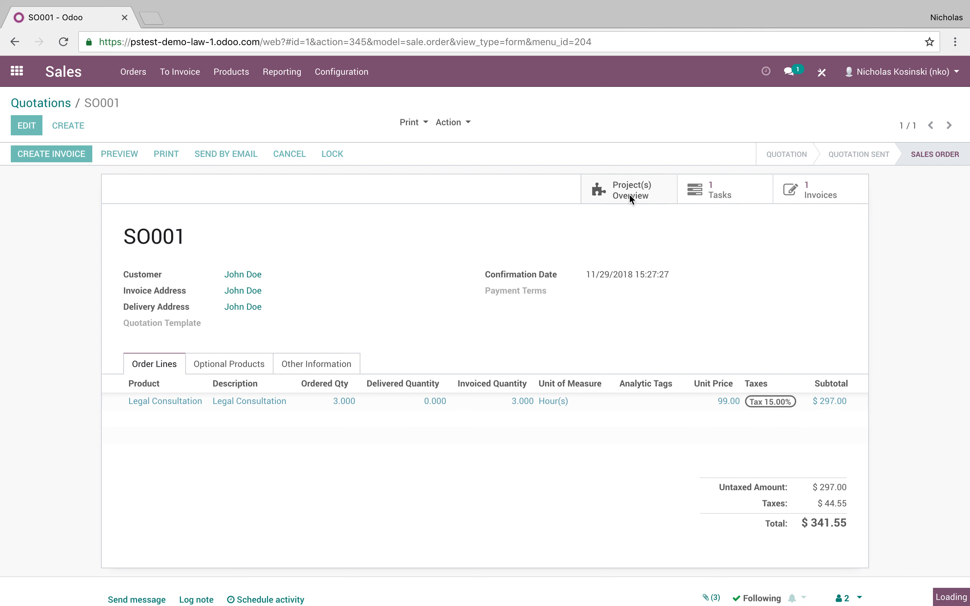
click(125, 219)
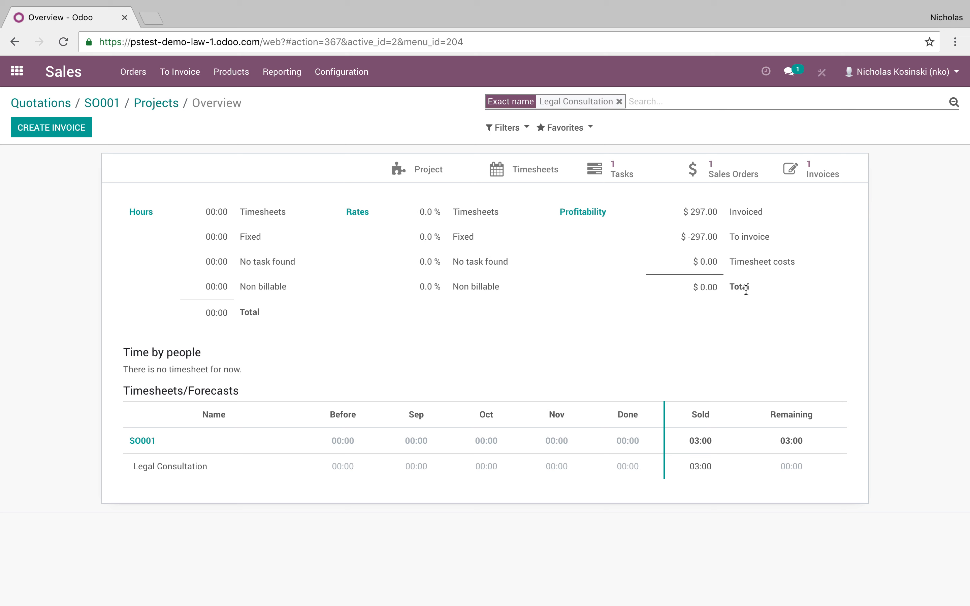
click(132, 102)
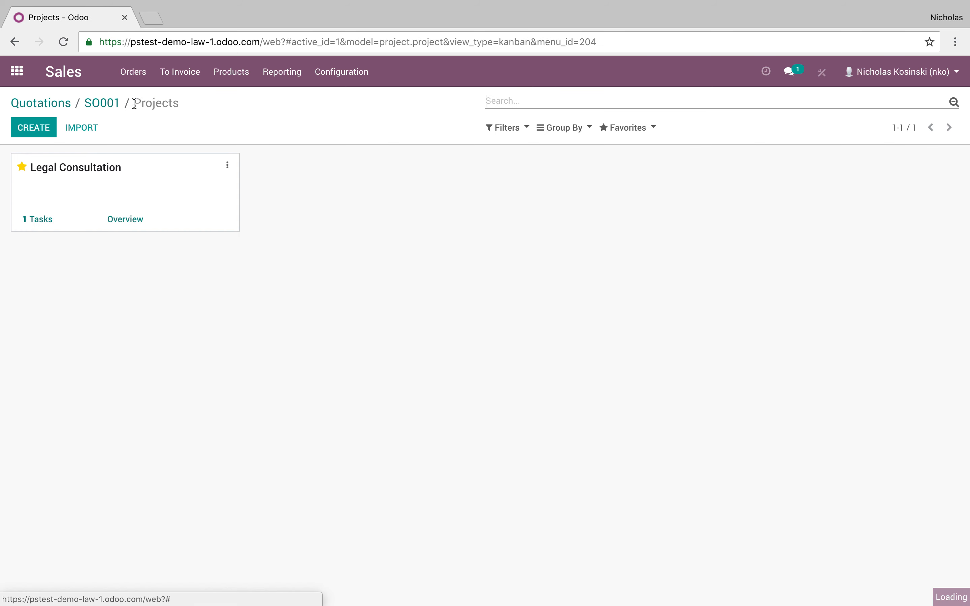
Leave the sales order, open the SO001: Legal Consultation task in the Project app's Legal Consultation project and assign it to the listed employee
click(85, 103)
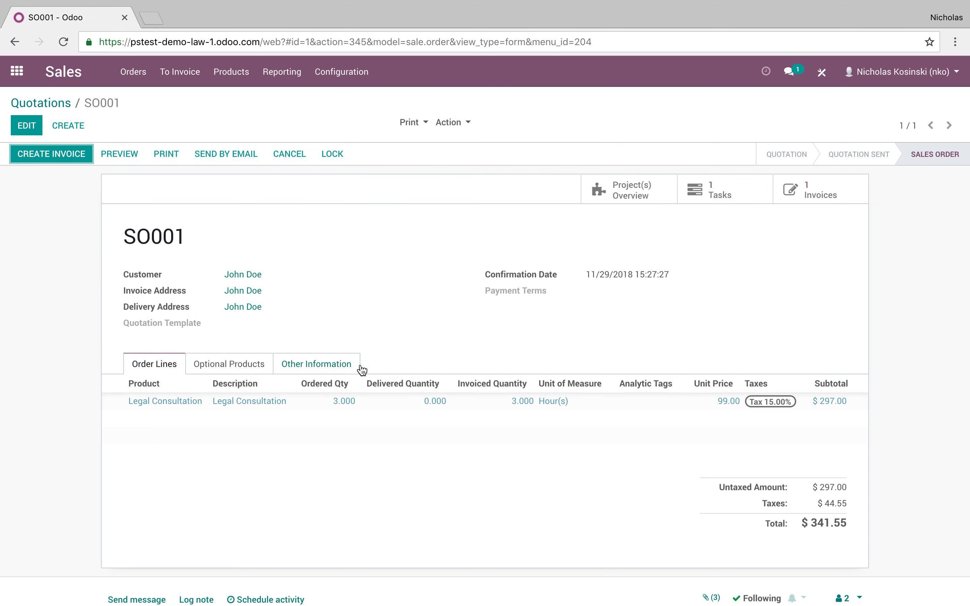
click(55, 107)
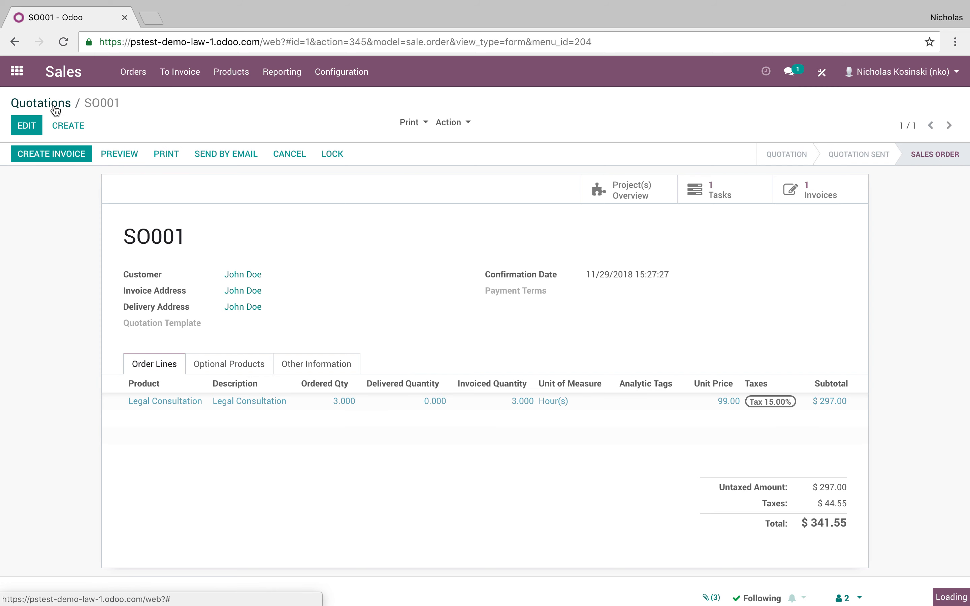
click(17, 73)
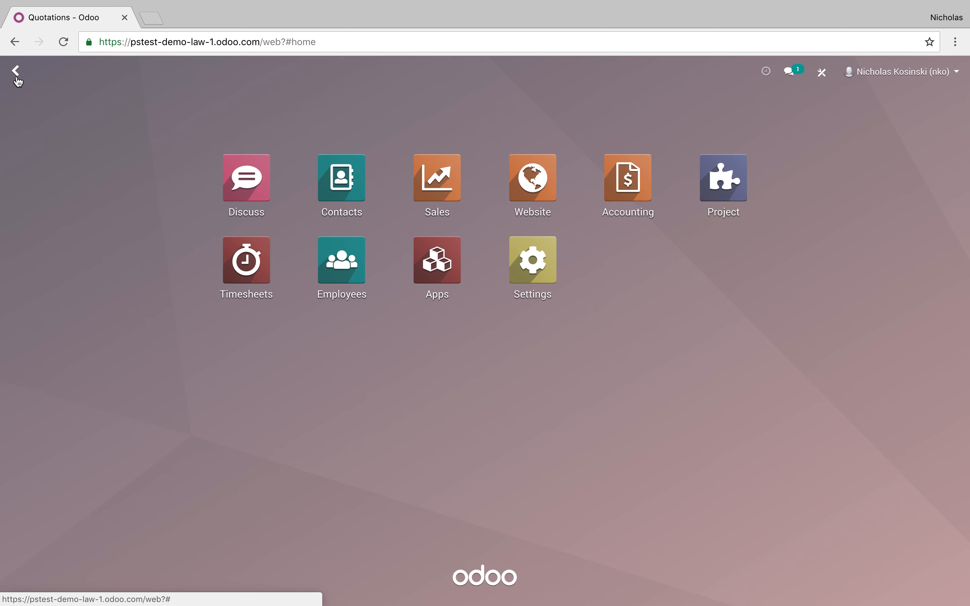
text(proj)
click(121, 199)
drag(46, 208, 97, 244)
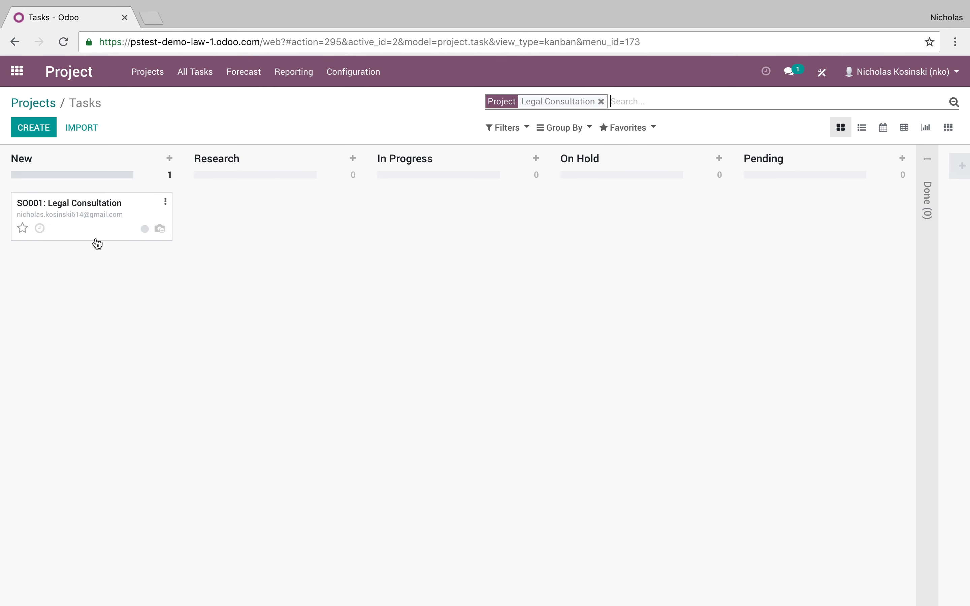
click(116, 207)
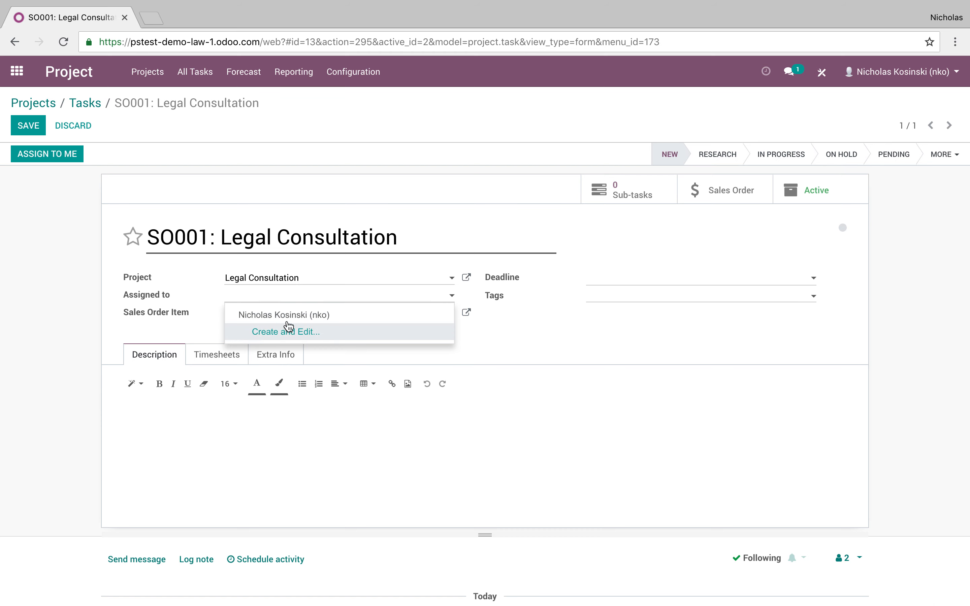
click(320, 312)
Log a timesheet line on the task with description Test and a duration of 5 hours, and save the task
click(215, 355)
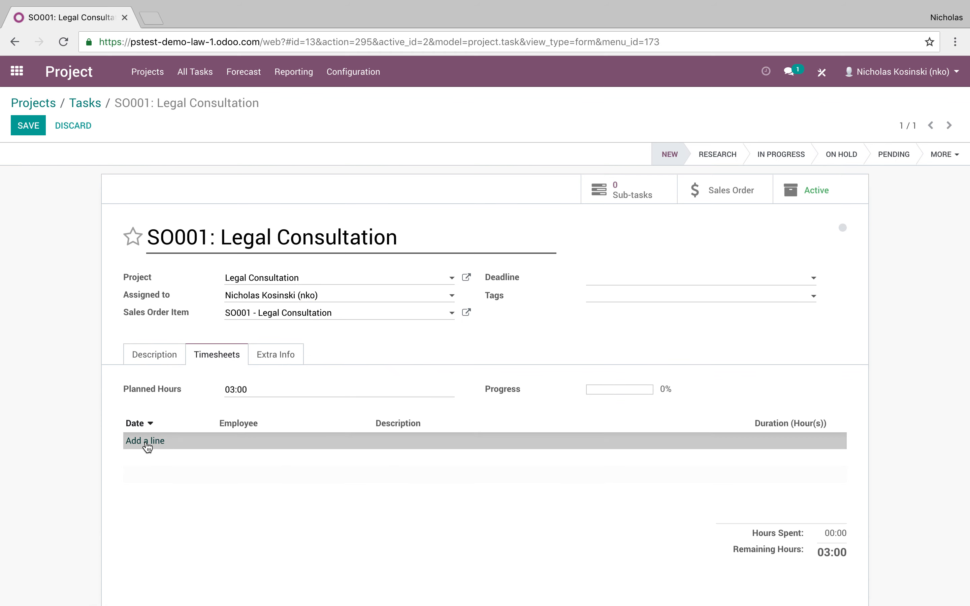
click(145, 440)
click(516, 440)
text(Test)
key(Tab)
text(5)
click(857, 452)
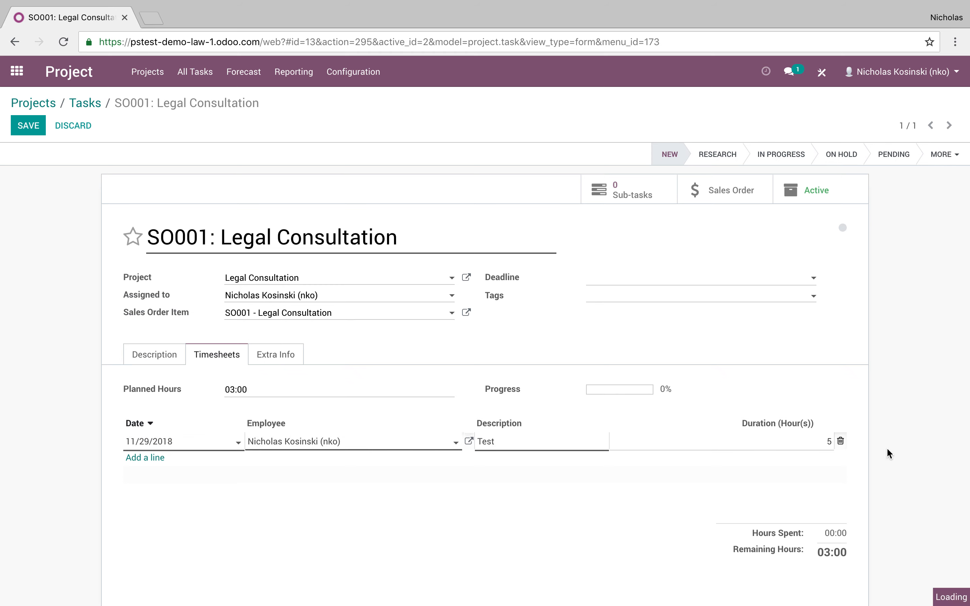
click(28, 126)
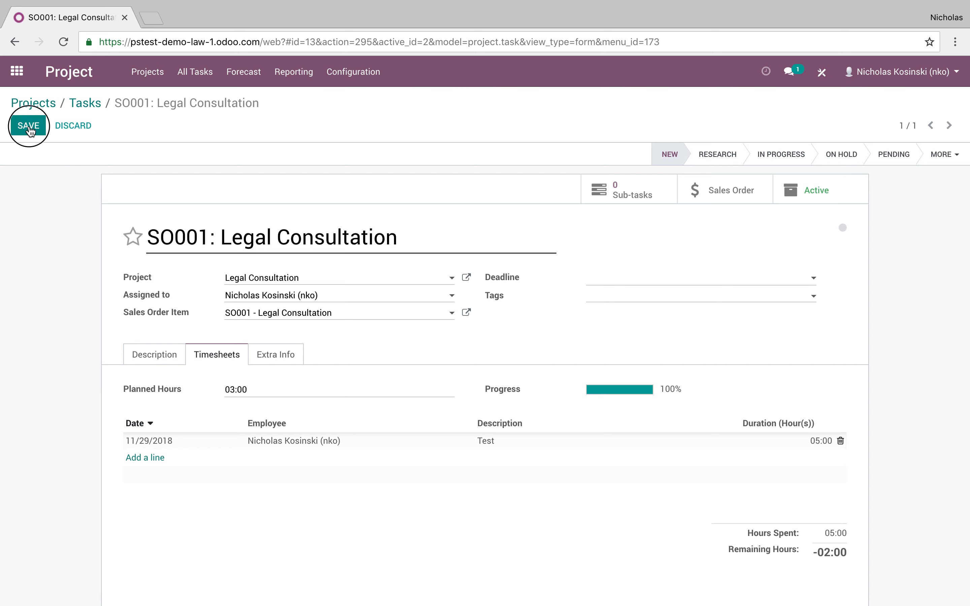
Switch to the personal timesheet app in Timesheets and start and stop its timer to create a new activity entry
click(18, 72)
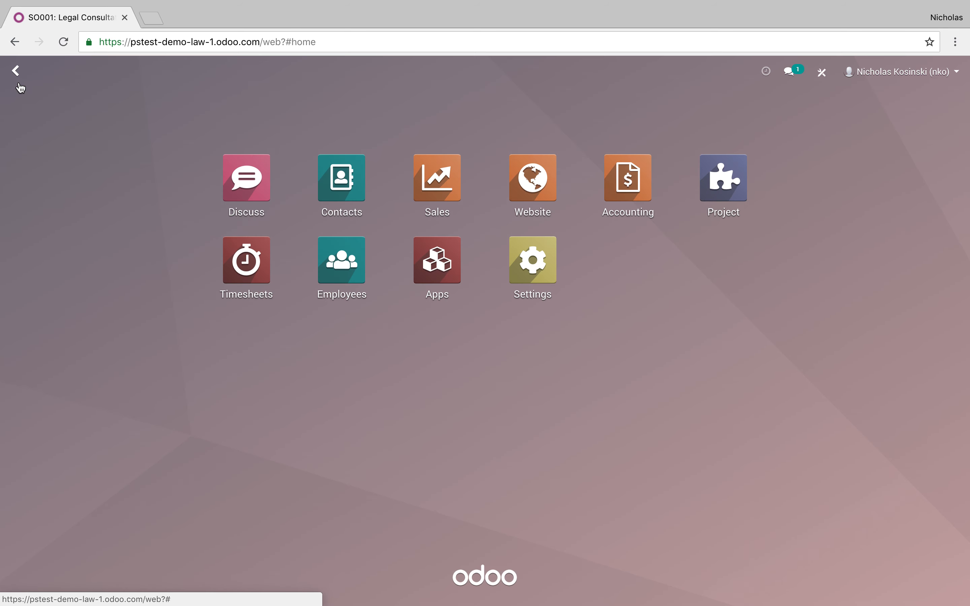
text(time)
key(Return)
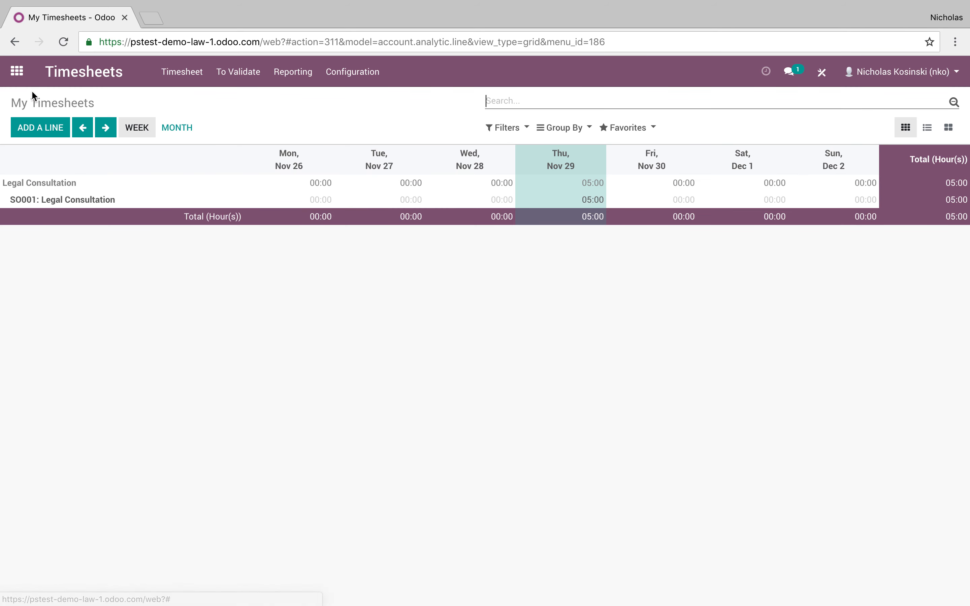
click(182, 72)
click(190, 134)
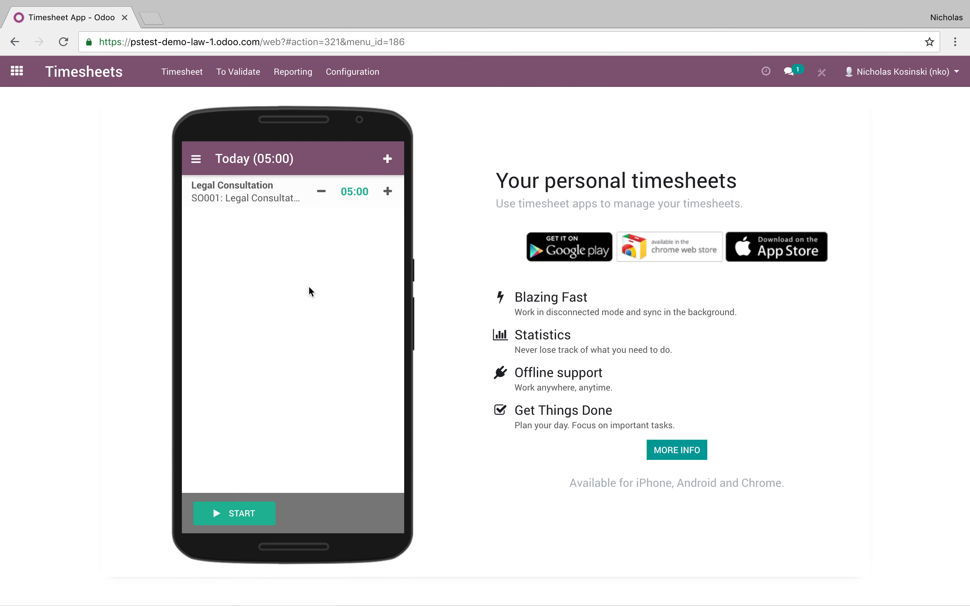
click(230, 518)
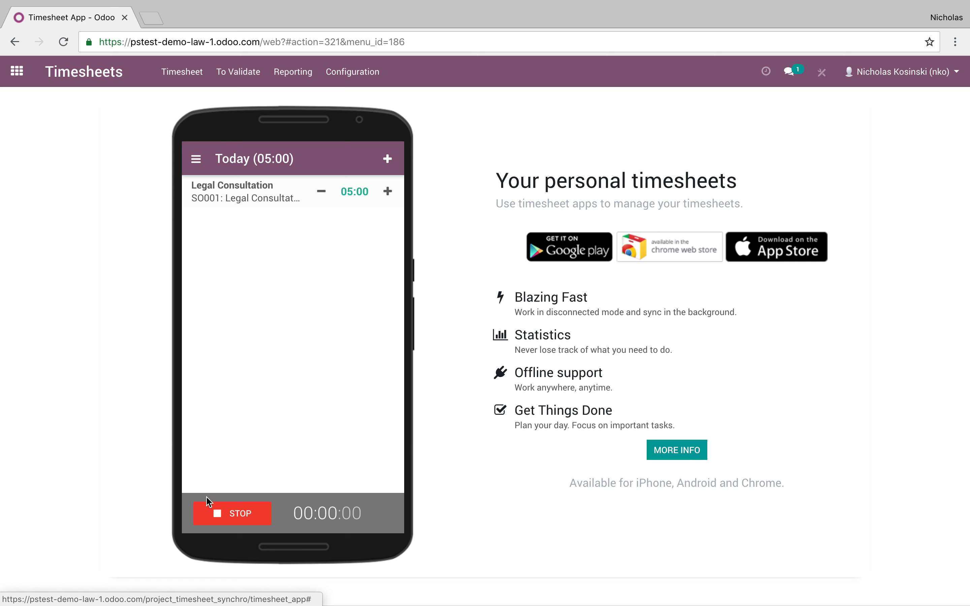
click(255, 521)
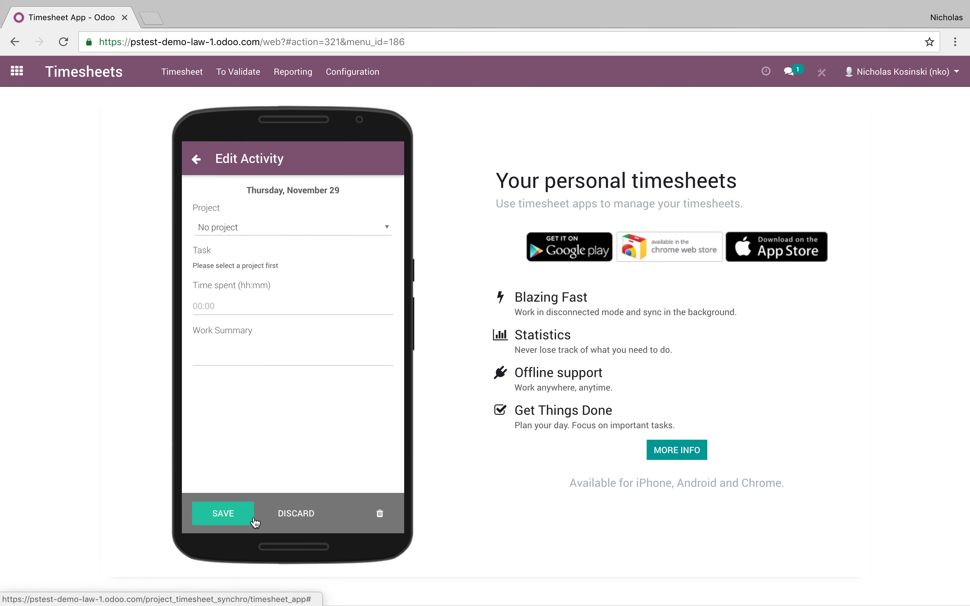
Save the activity with project Legal Consultation, task SO001: Legal Consultation, time spent 4:00 and work summary Research
click(267, 235)
click(266, 262)
click(245, 273)
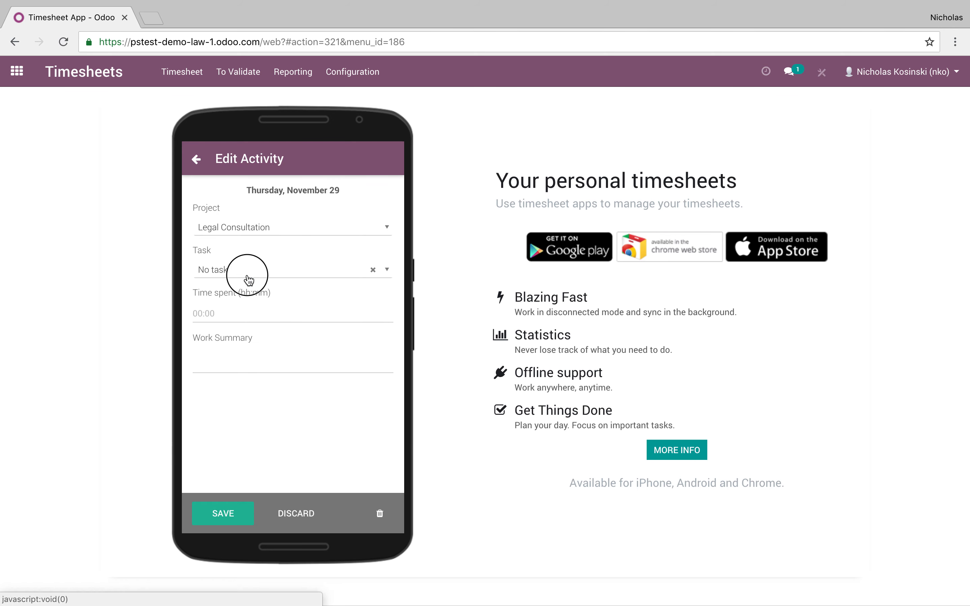
click(274, 308)
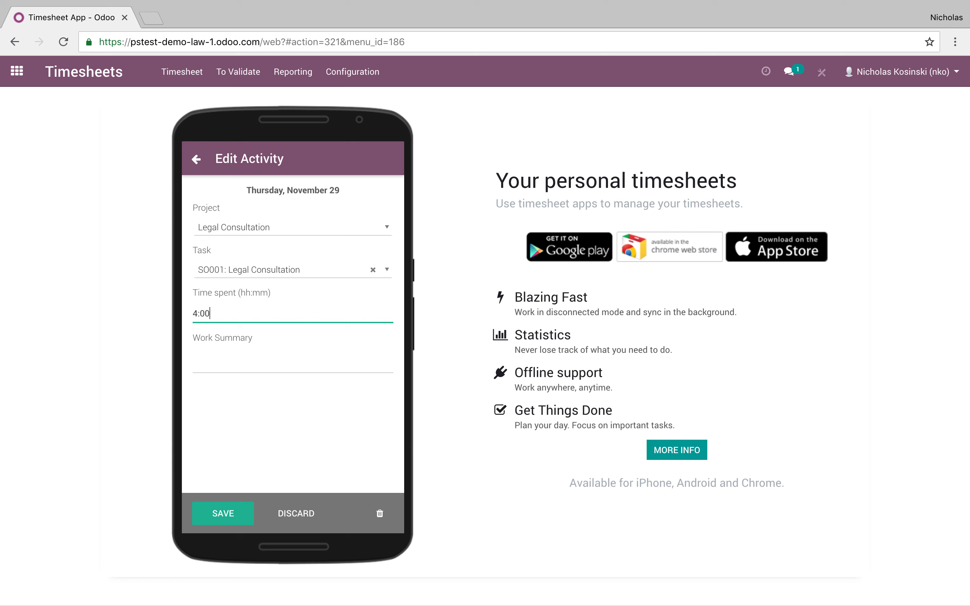
click(303, 388)
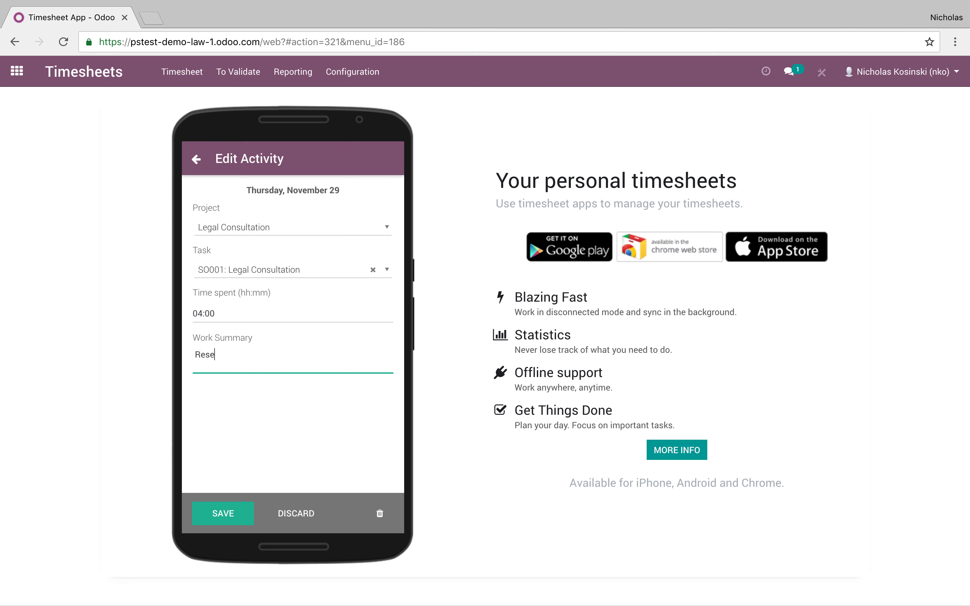
click(223, 513)
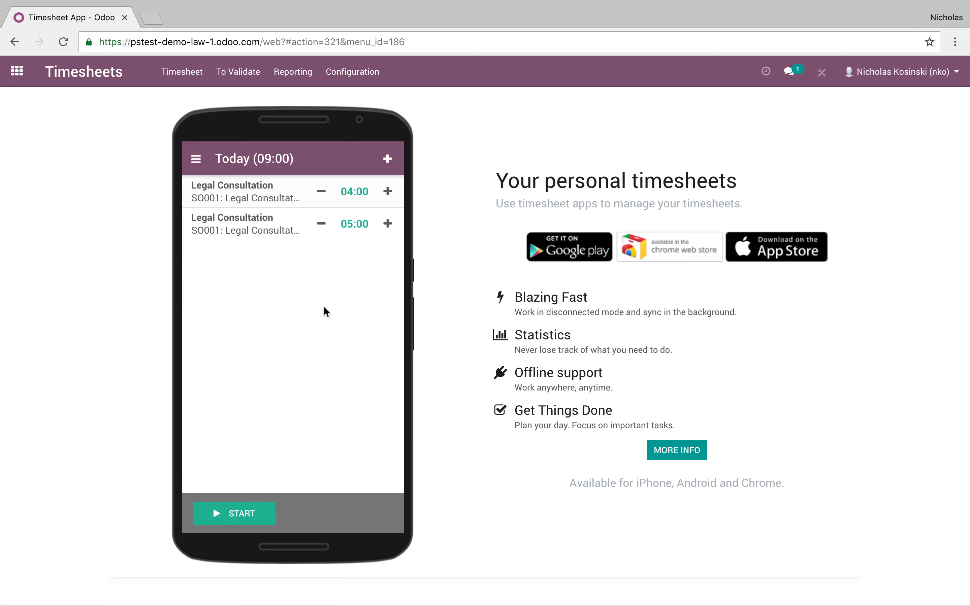
Reopen the SO001: Legal Consultation task in the Project app and review its timesheet lines and hours
click(17, 75)
text(pro)
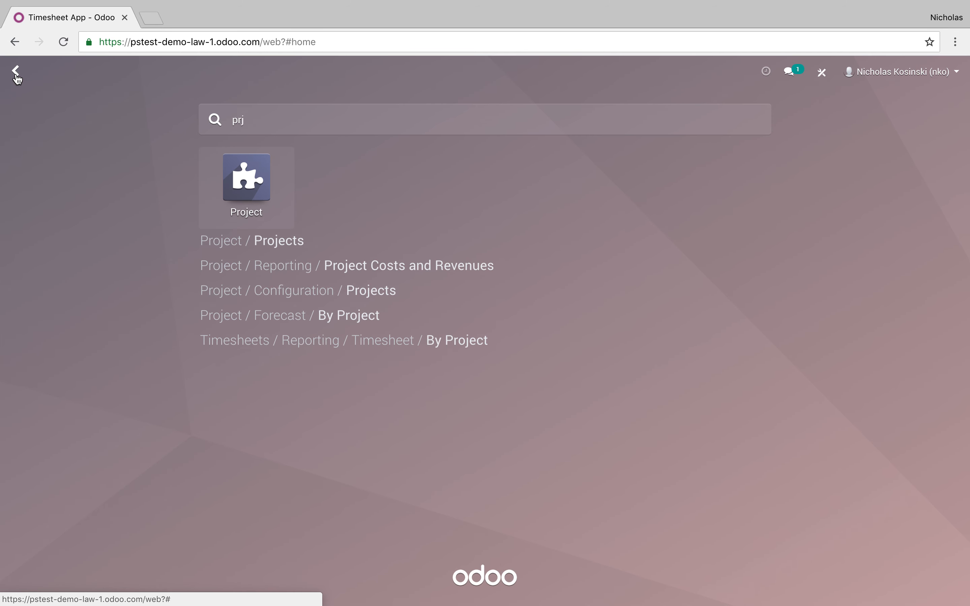
key(Return)
click(139, 184)
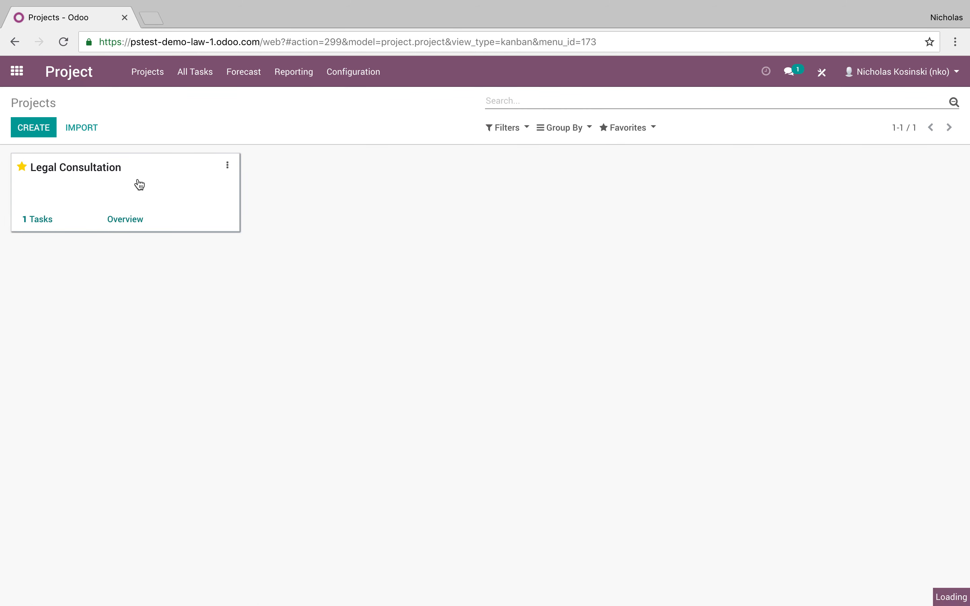
click(114, 211)
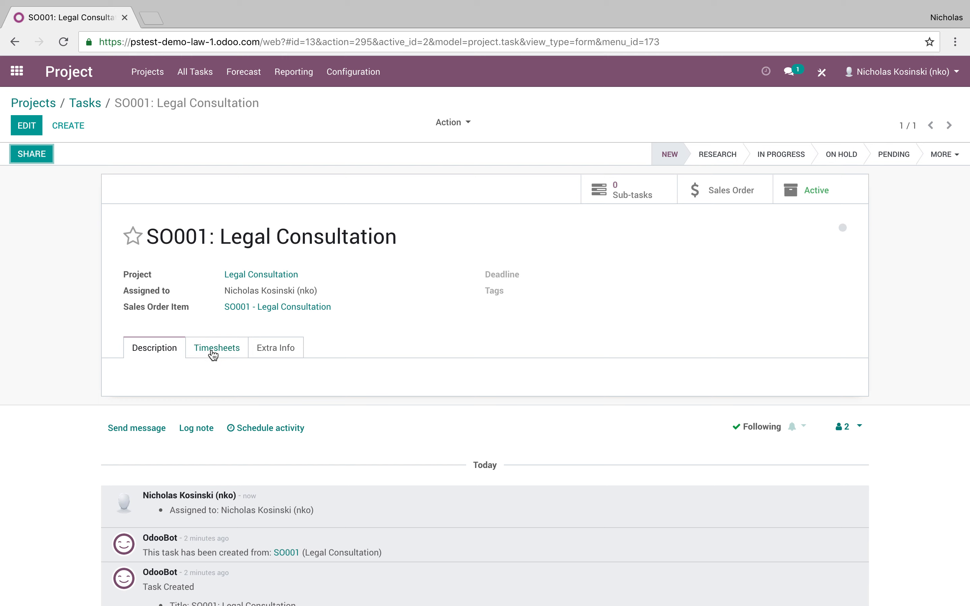
click(215, 349)
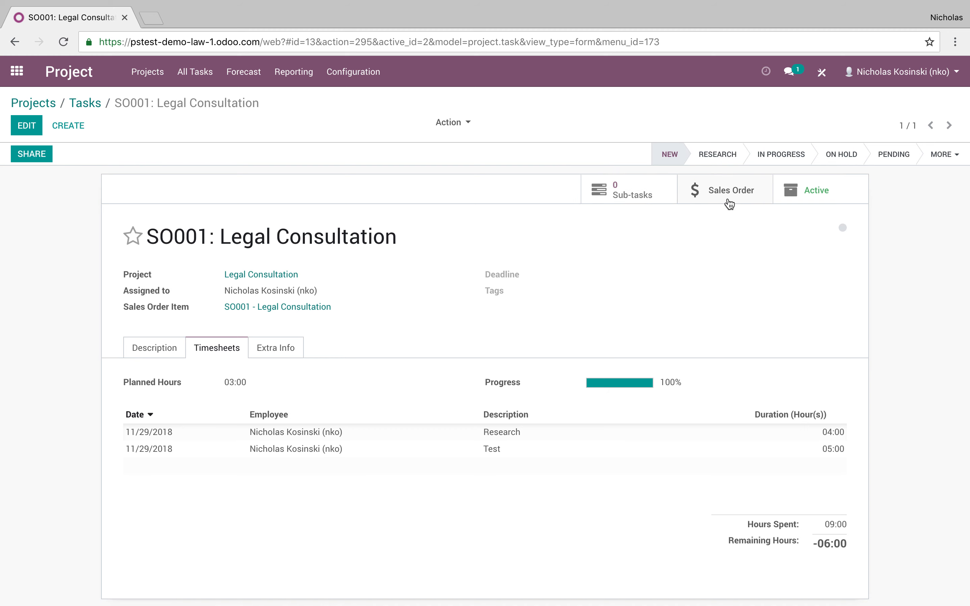
Open the task's linked sales order and create an invoice for its invoiceable lines, viewing the resulting invoices
click(729, 204)
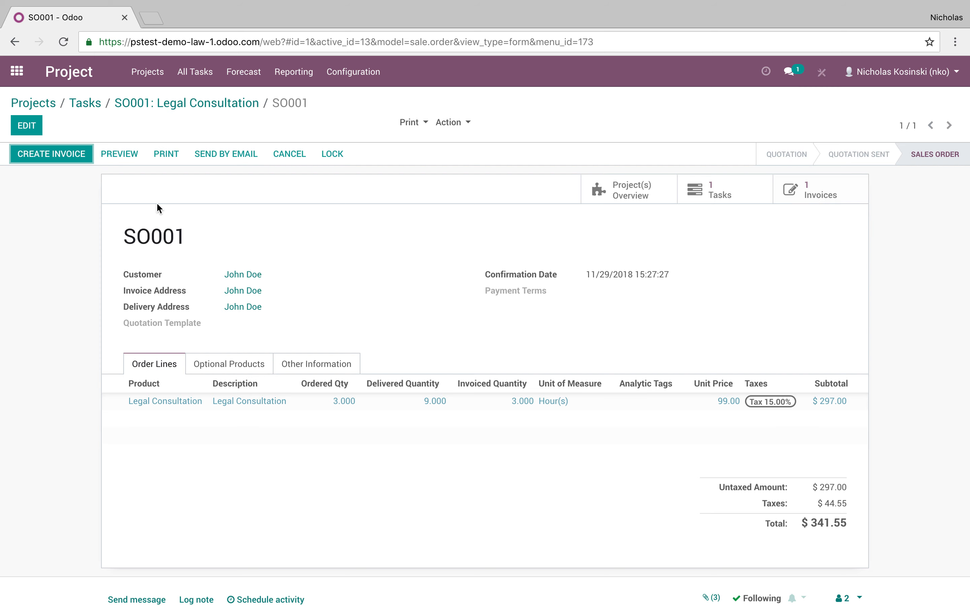
click(50, 156)
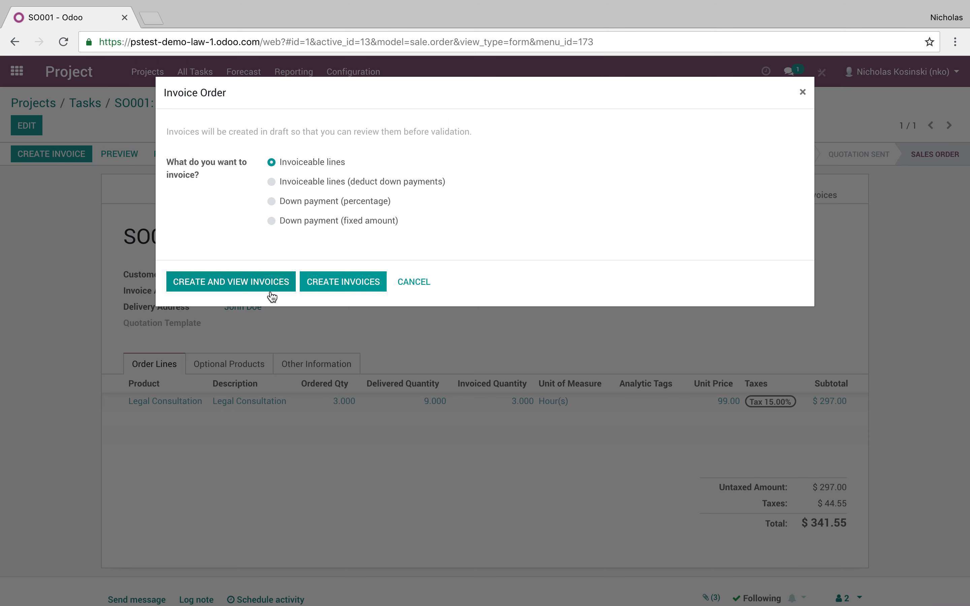
click(253, 284)
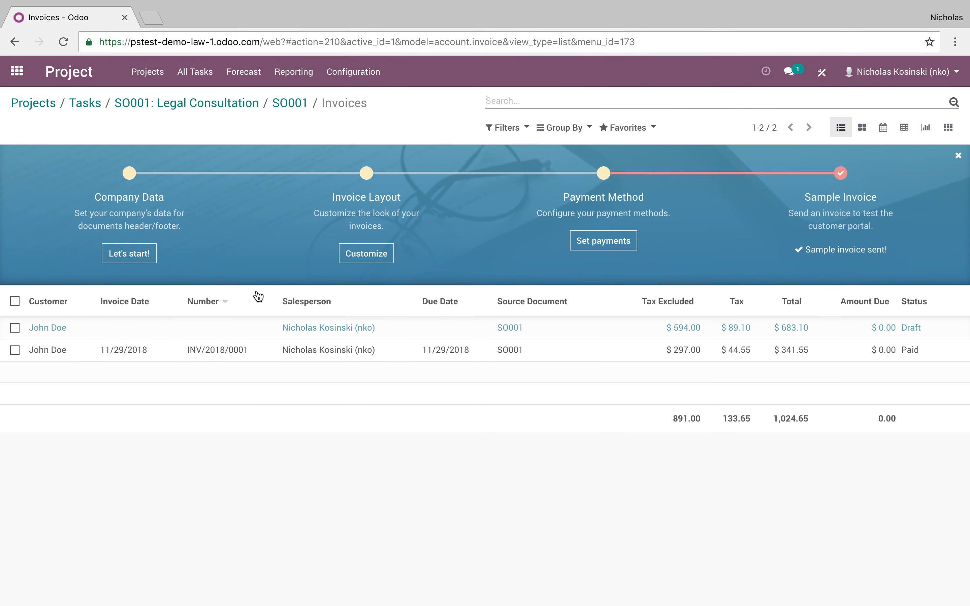
Open the order's draft invoice, validate it and view its other info
click(470, 334)
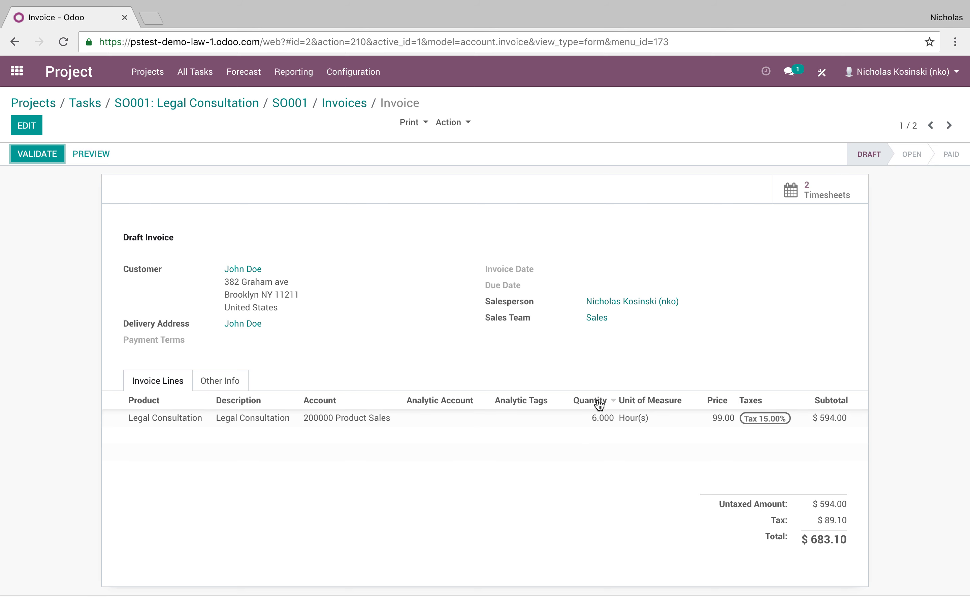
click(41, 161)
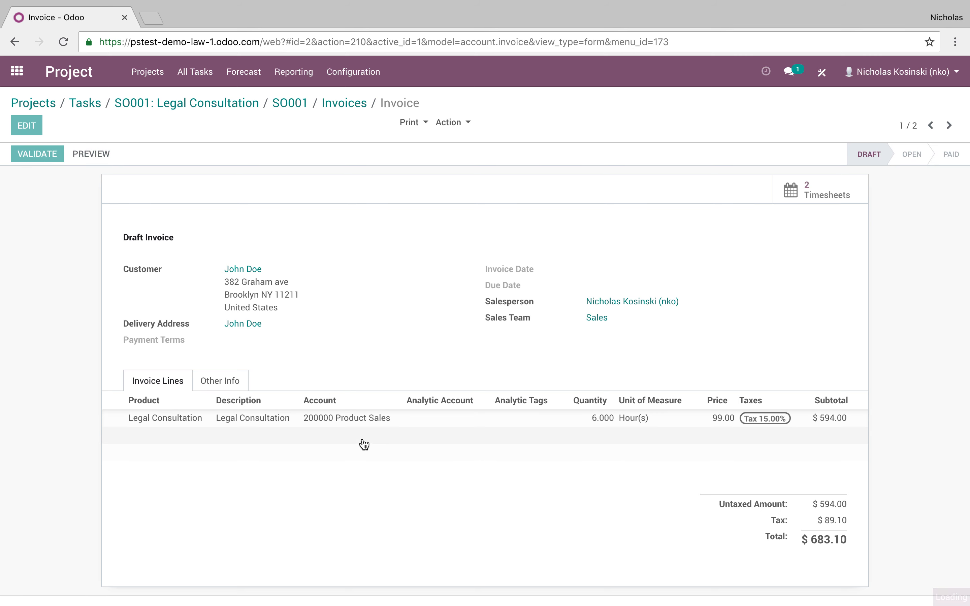
click(222, 385)
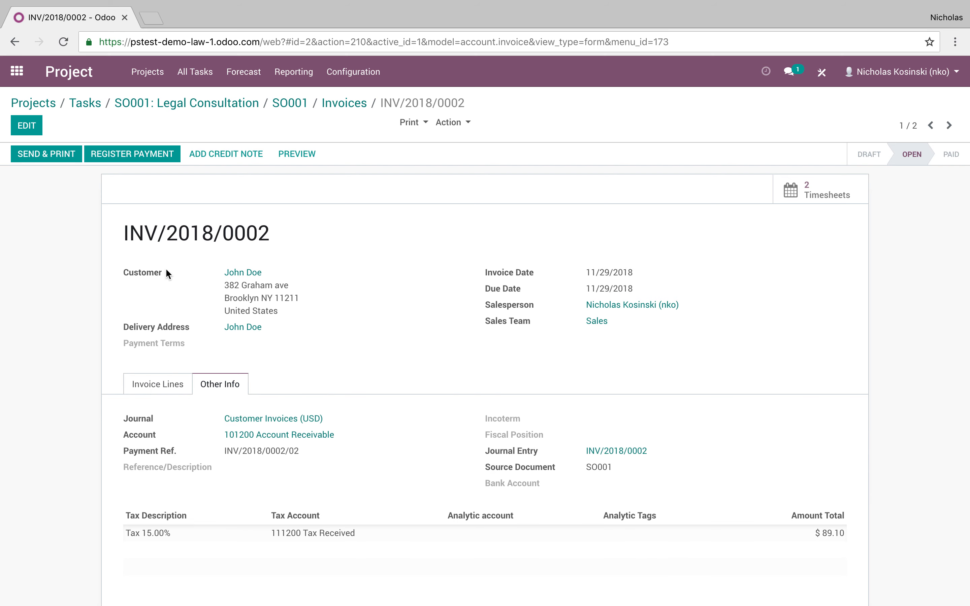
Print all timesheet entries linked to the invoice as a PDF, view the document and close it
click(830, 193)
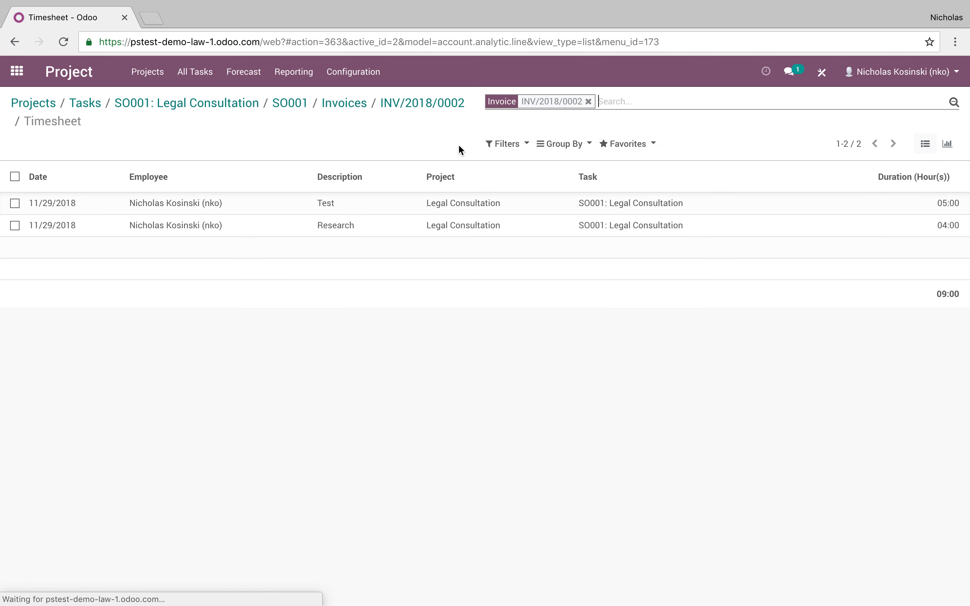
click(15, 176)
click(409, 141)
click(425, 161)
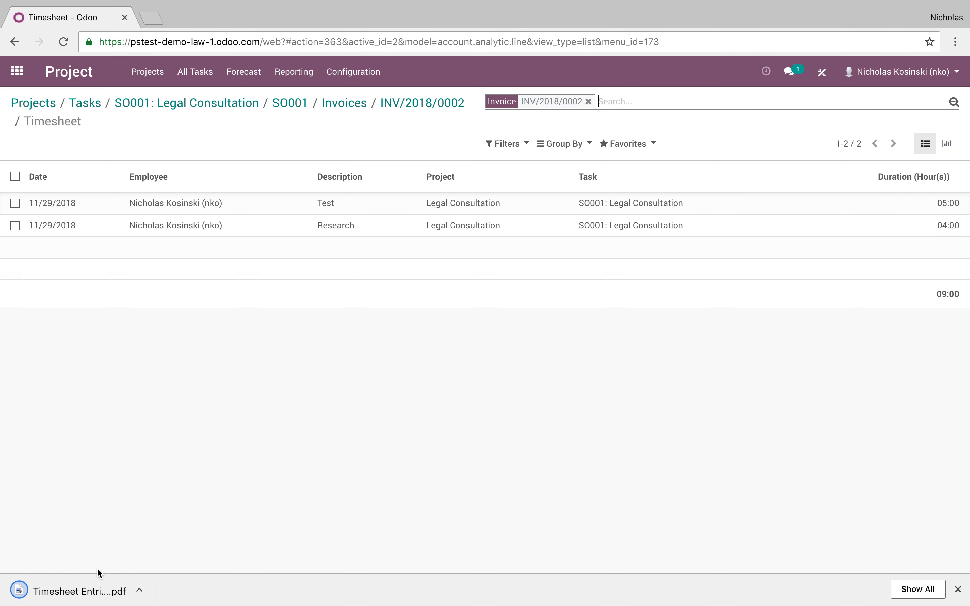
click(80, 592)
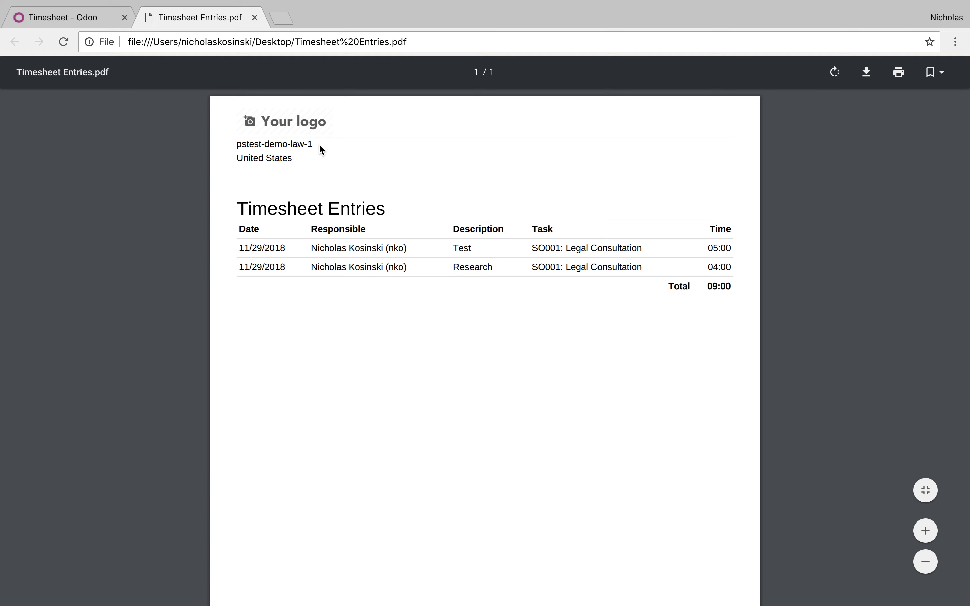
click(254, 18)
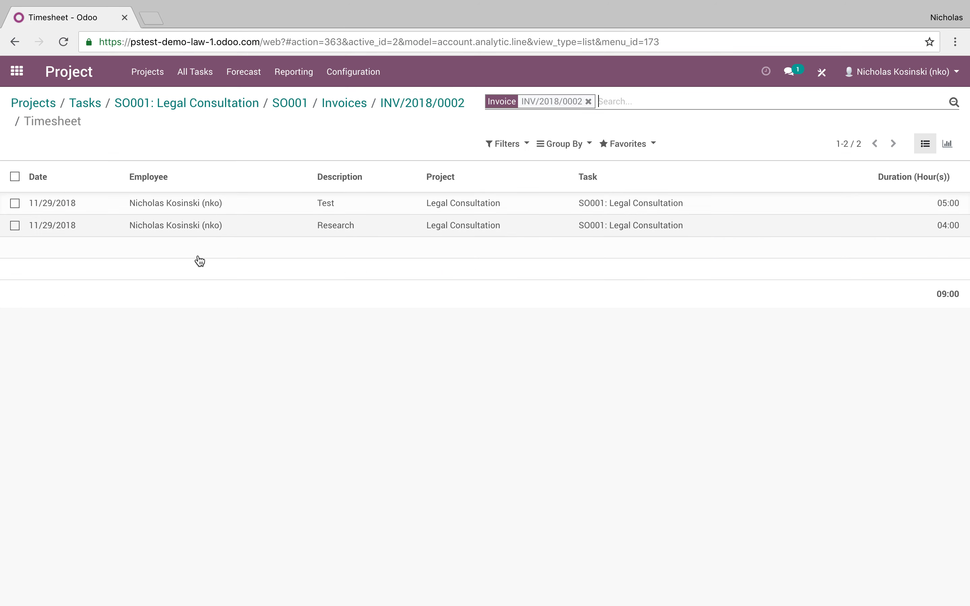
Open the customer's record in the Contacts app and launch the Process Follow-ups action for it
click(12, 73)
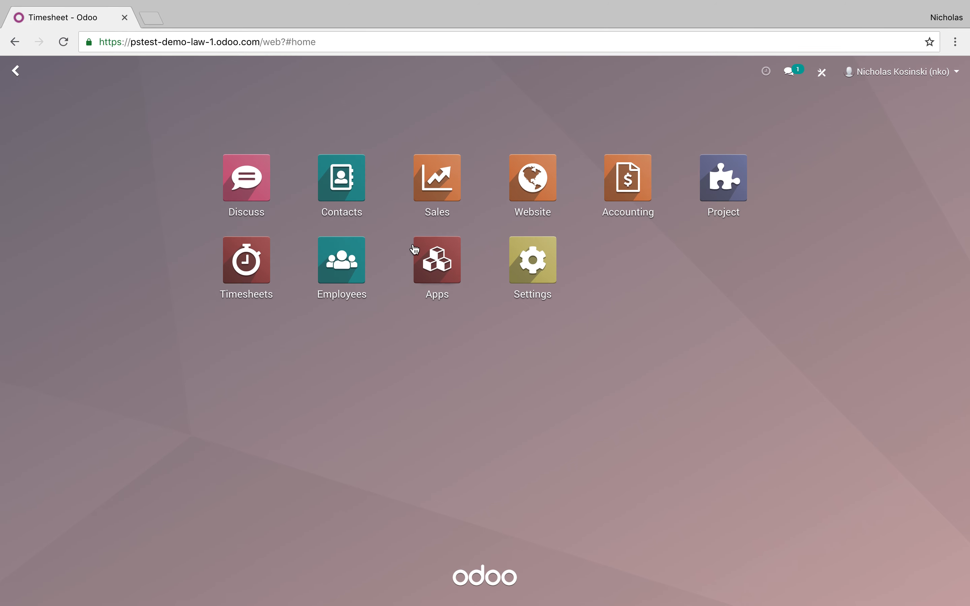
text(cn)
click(249, 189)
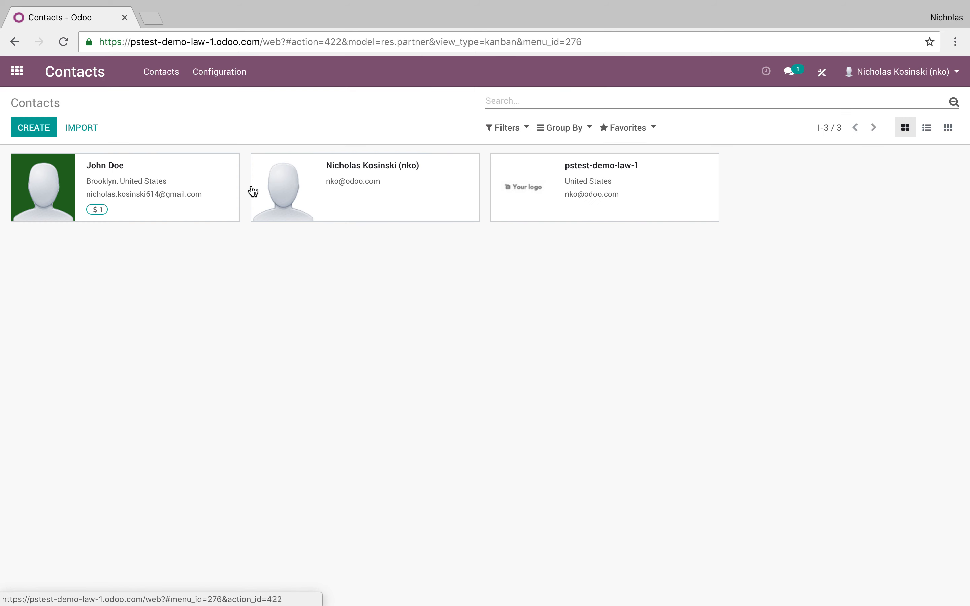
click(222, 188)
click(457, 122)
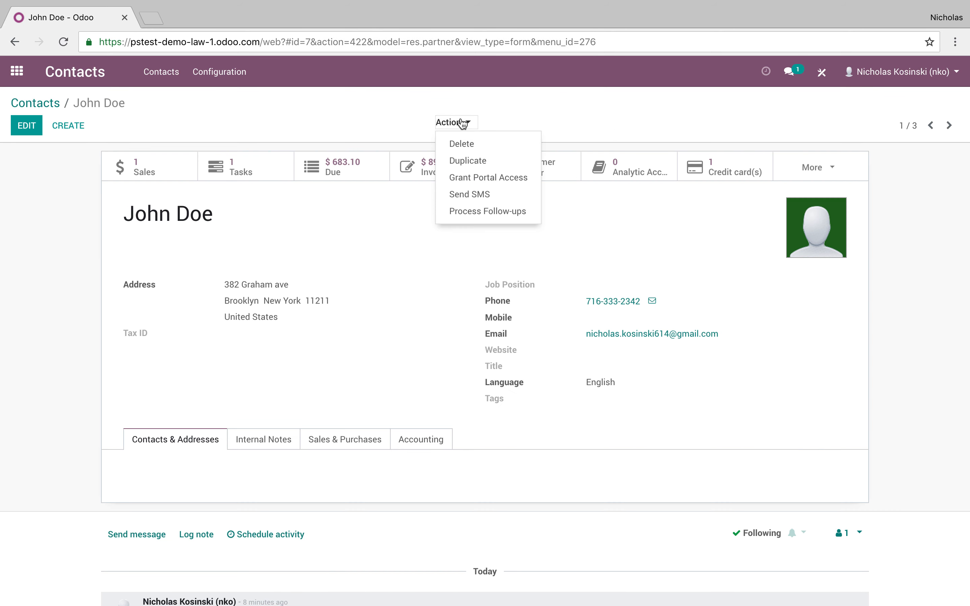
click(470, 213)
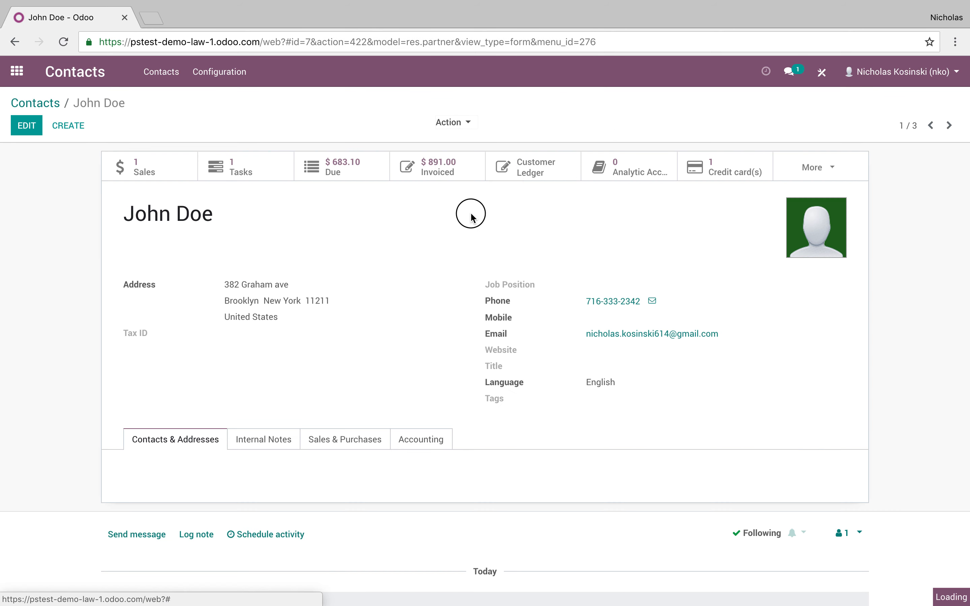
Grant the customer contact portal access by marking the contact as In Portal and applying the change
click(460, 124)
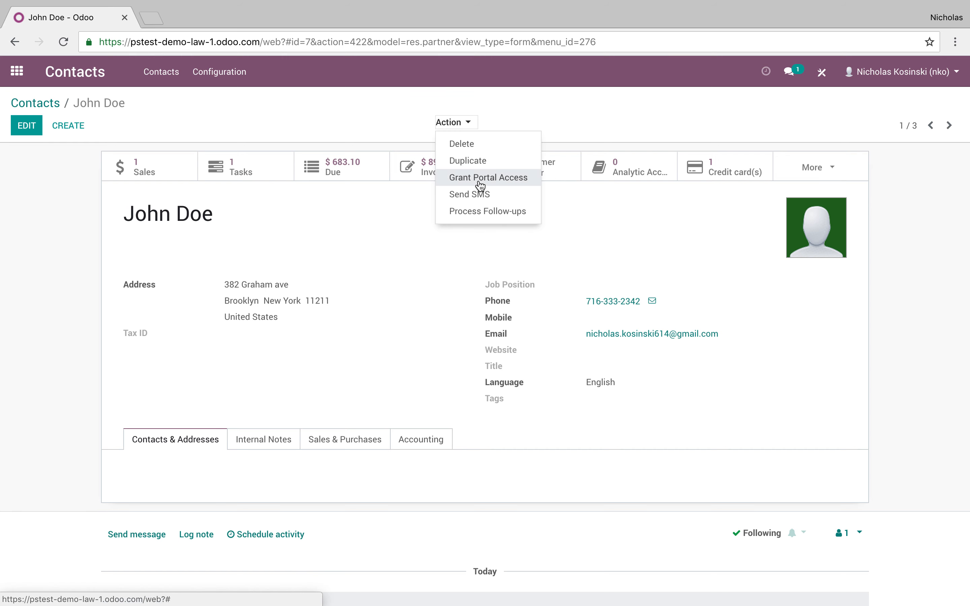
click(504, 178)
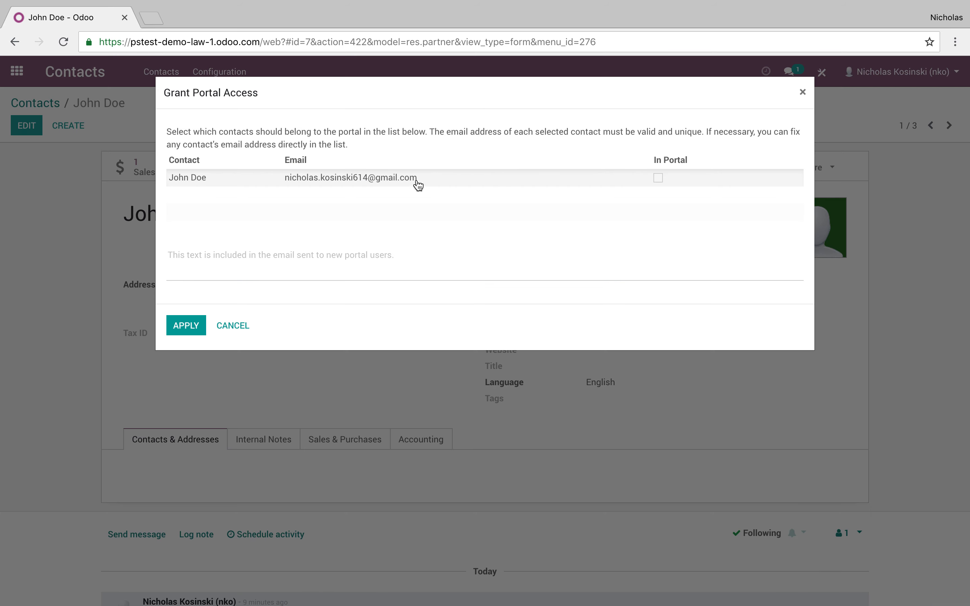
click(658, 178)
click(177, 325)
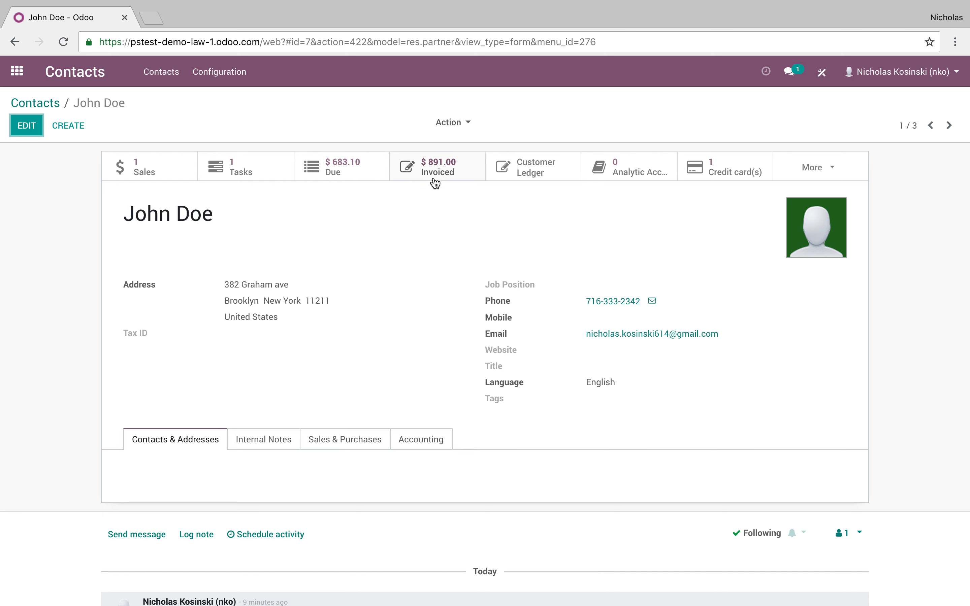
Open the customer's Partner Ledger, look through its report options, partner and account filters, and return to the contact record
click(537, 183)
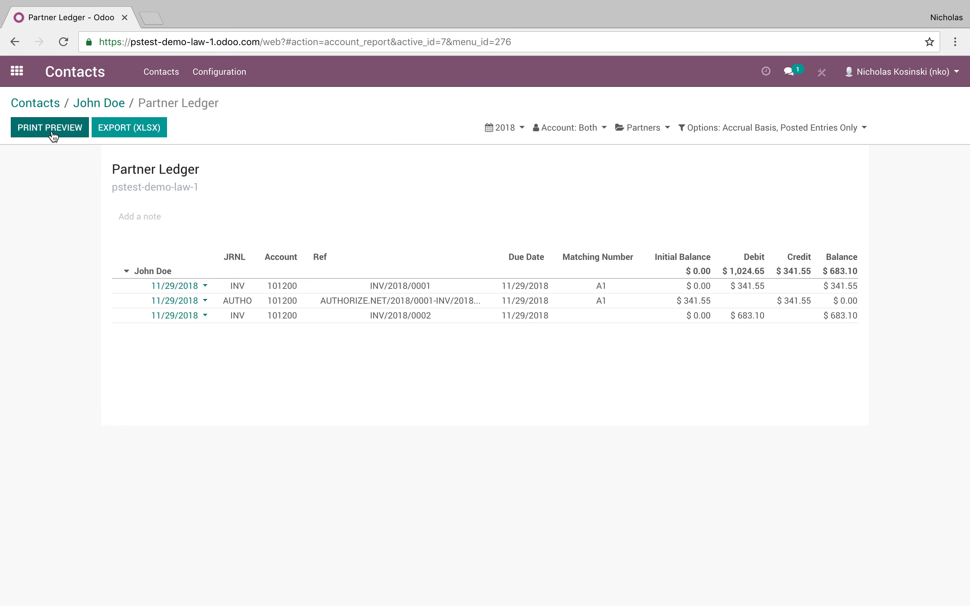
click(711, 132)
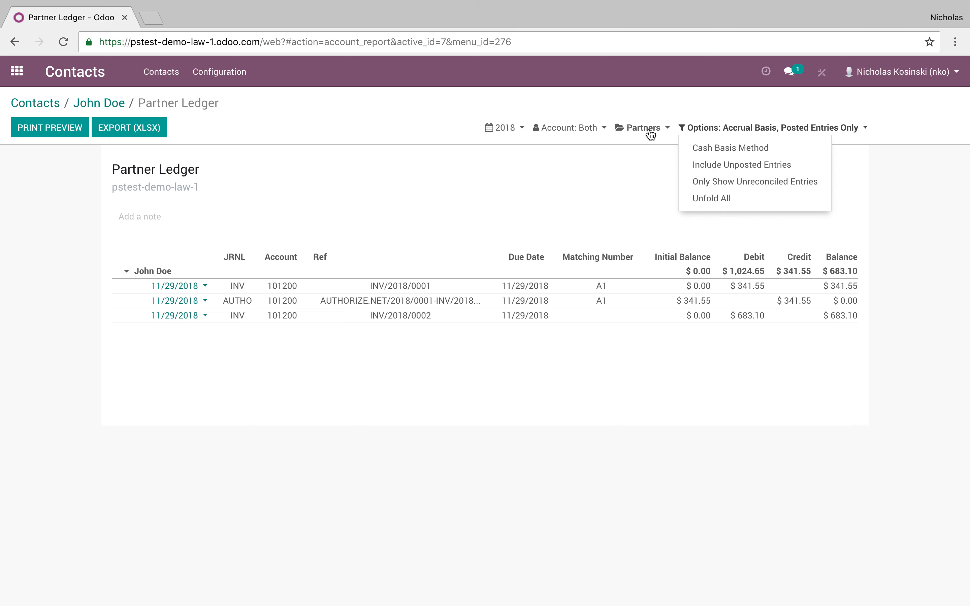
click(649, 131)
click(649, 129)
click(599, 129)
click(599, 130)
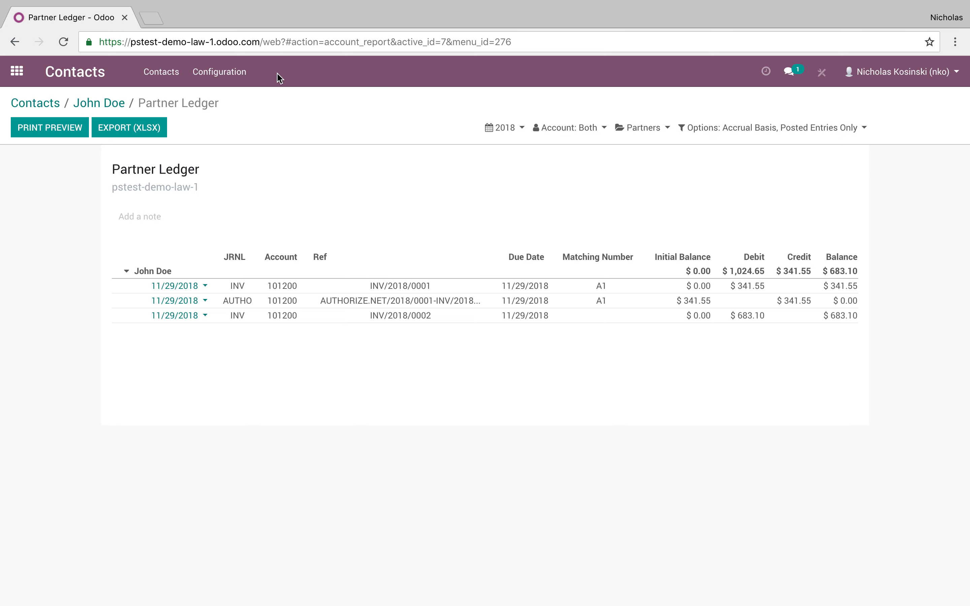
click(125, 106)
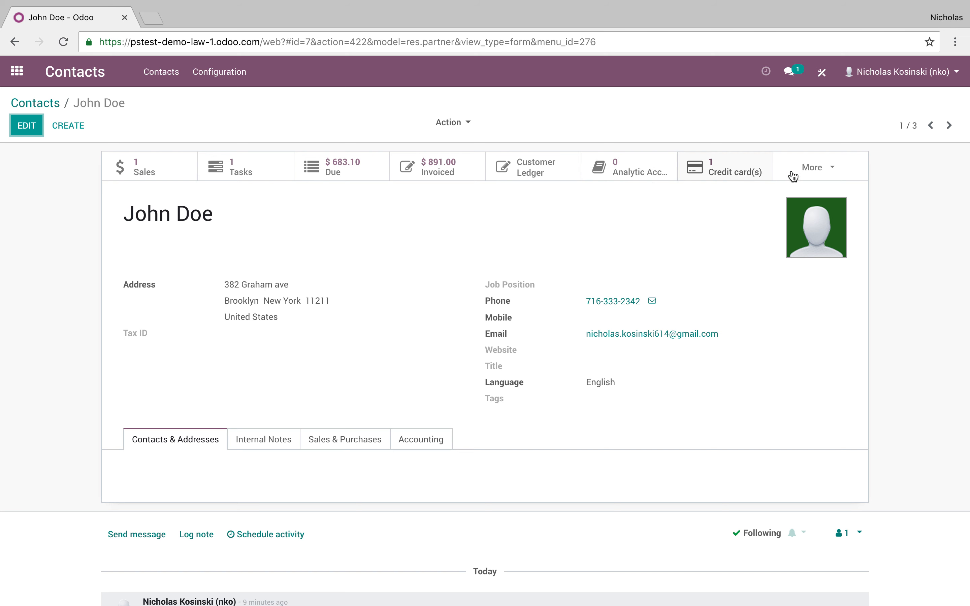
click(817, 168)
click(911, 183)
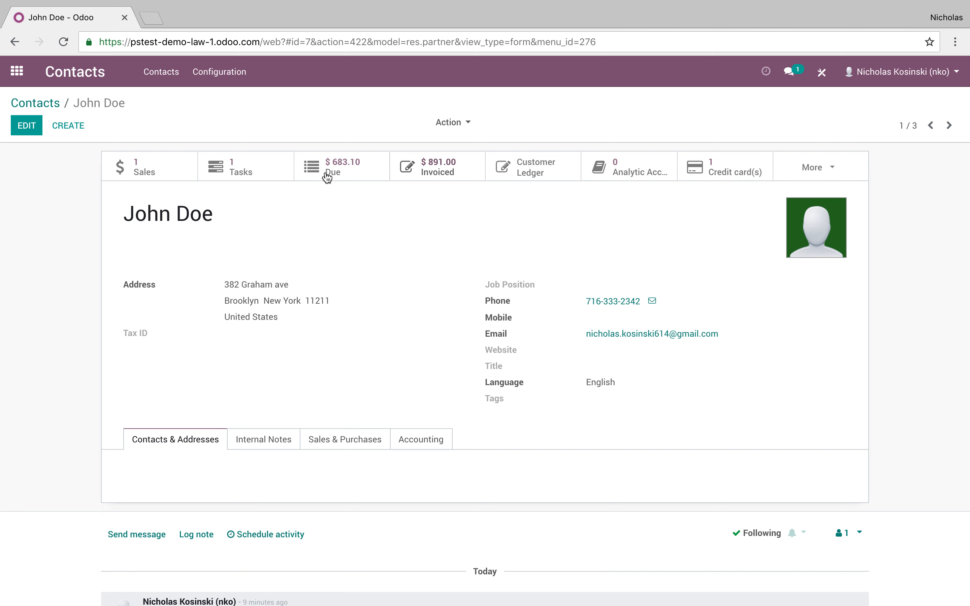
Switch to the customer's browser window, close the sales order page, and open the OdooBot account email in the Gmail inbox
click(30, 74)
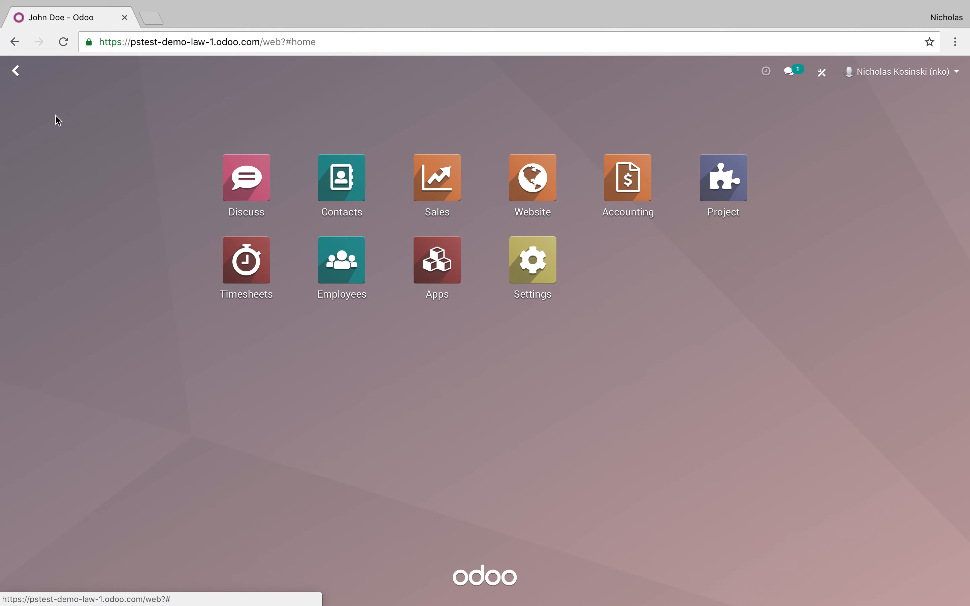
key(ctrl+Right)
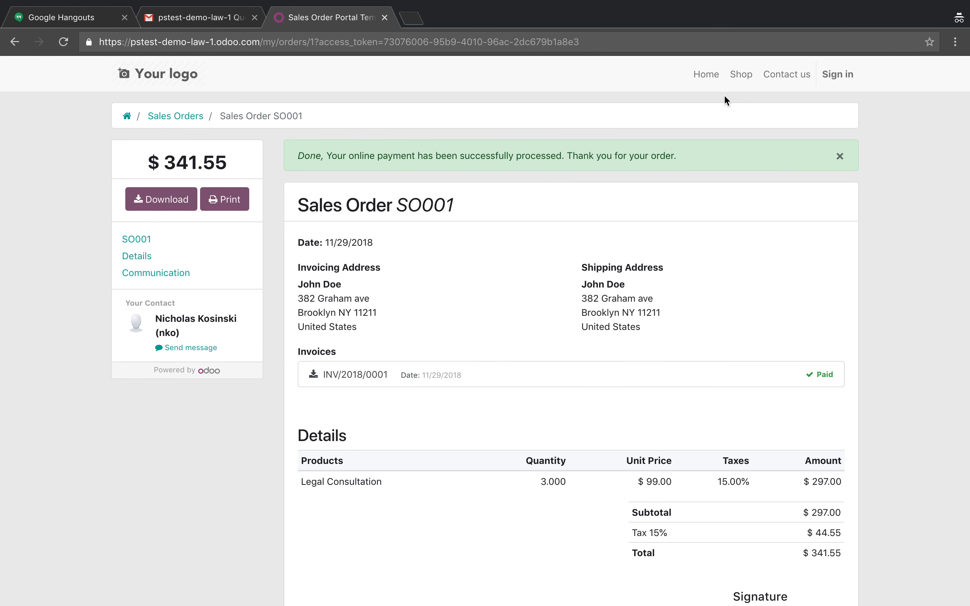
click(192, 19)
click(384, 17)
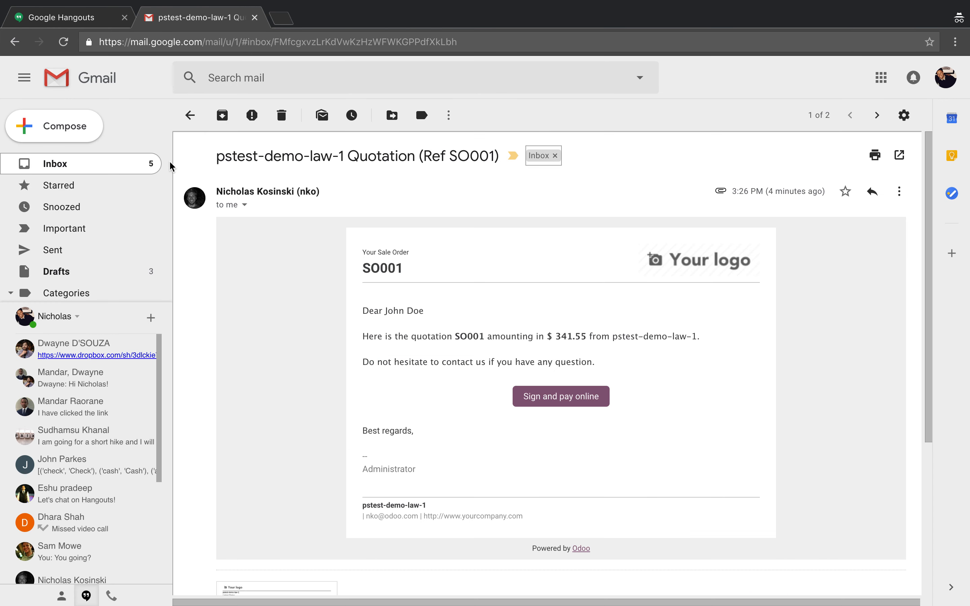
click(129, 164)
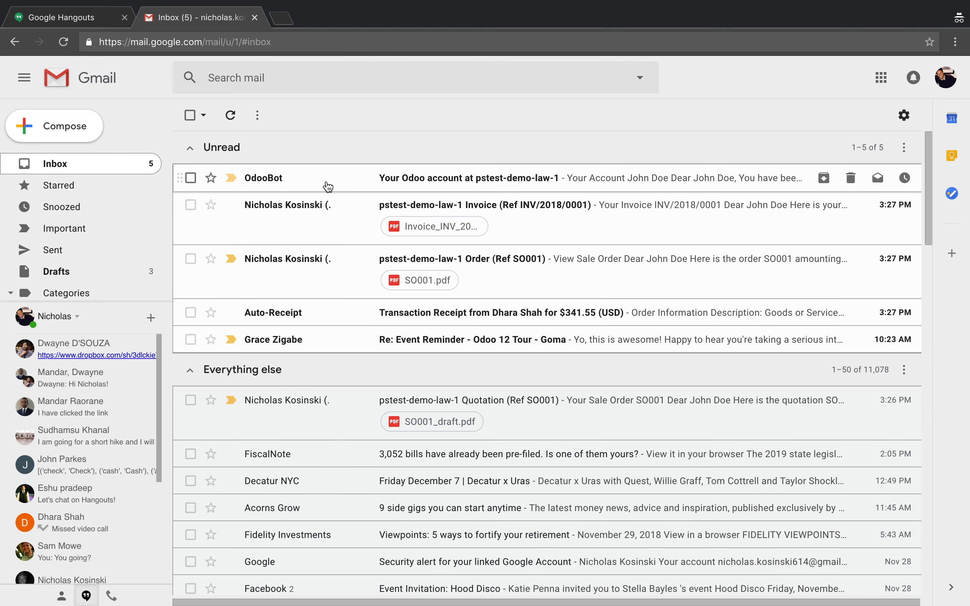
drag(320, 209, 320, 182)
click(321, 182)
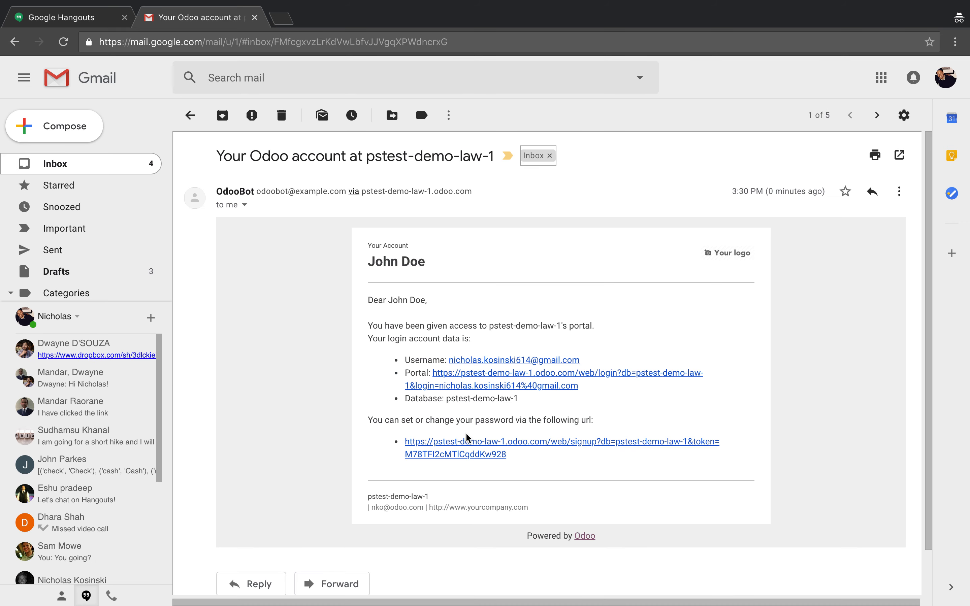
Follow the email's signup link, enter and confirm the account password, and sign up for the customer portal
click(469, 443)
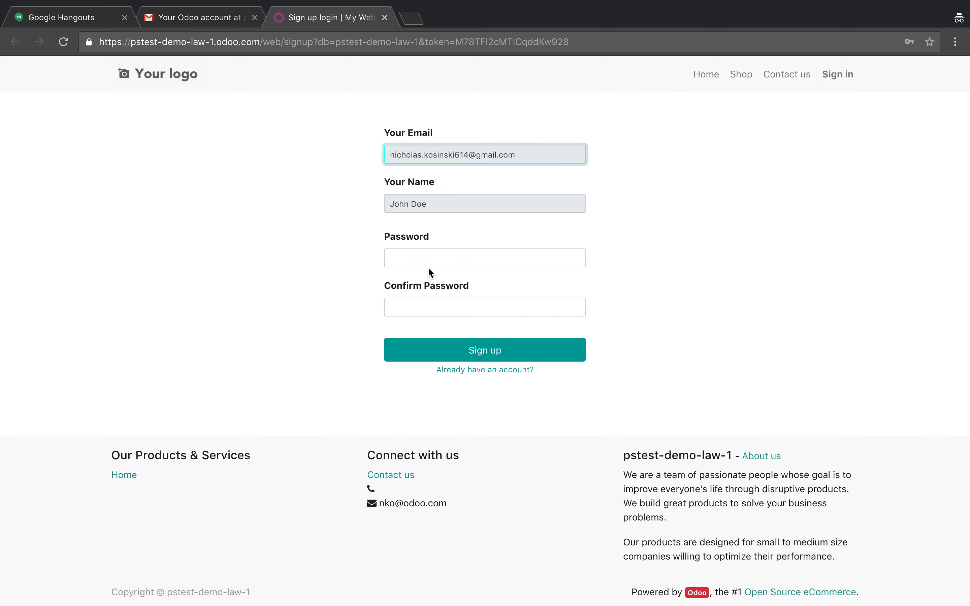
click(428, 259)
text(••••)
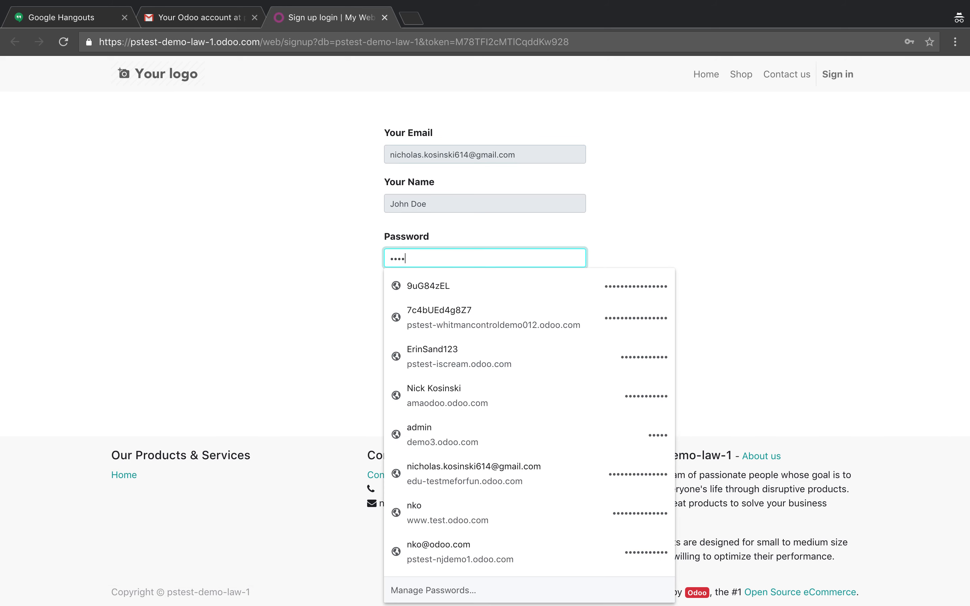
key(Tab)
text(••••)
key(Return)
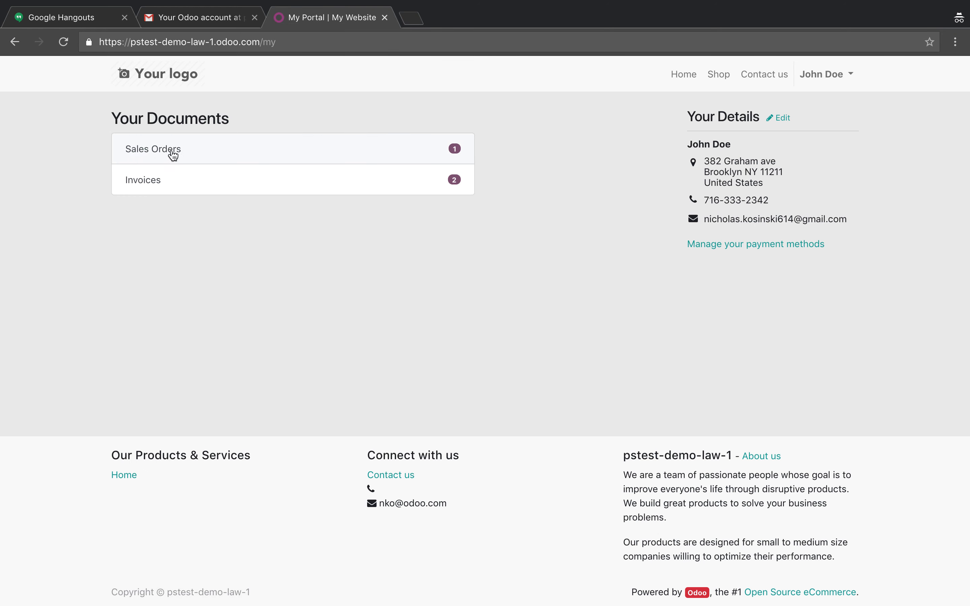
Open the portal's invoice list and review the invoice that is waiting for payment
click(241, 185)
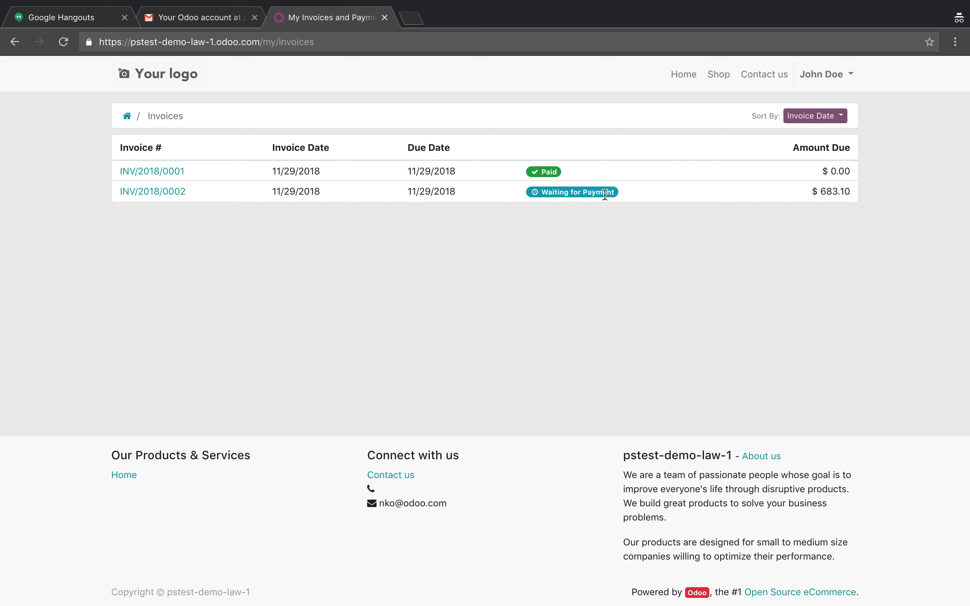
click(170, 193)
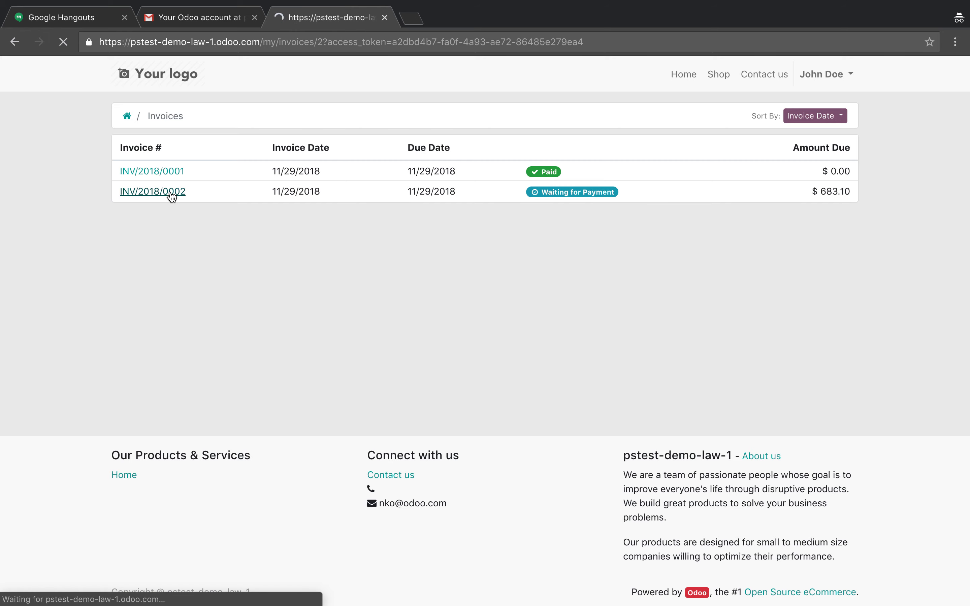
scroll(454, 463, down, 10)
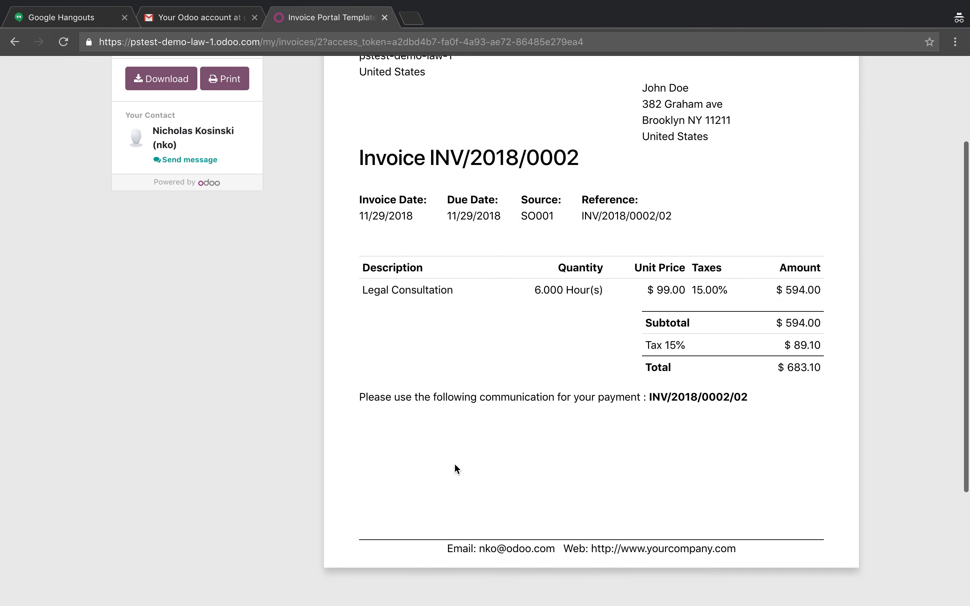
scroll(453, 463, up, 10)
scroll(454, 463, down, 1)
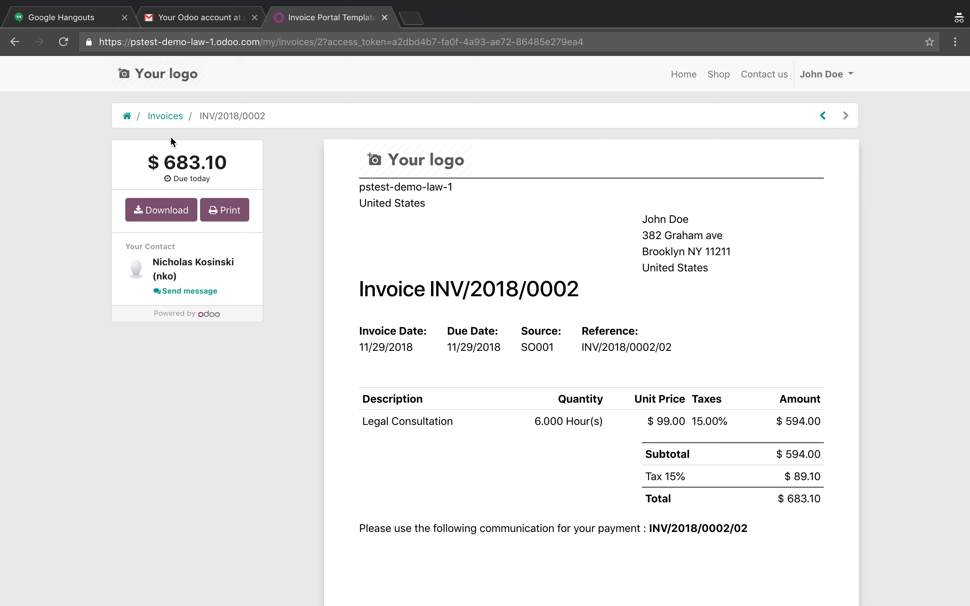
Open the customer's sales order from the portal home, review it, and download its invoice waiting for payment as a PDF
click(127, 117)
click(128, 118)
click(179, 152)
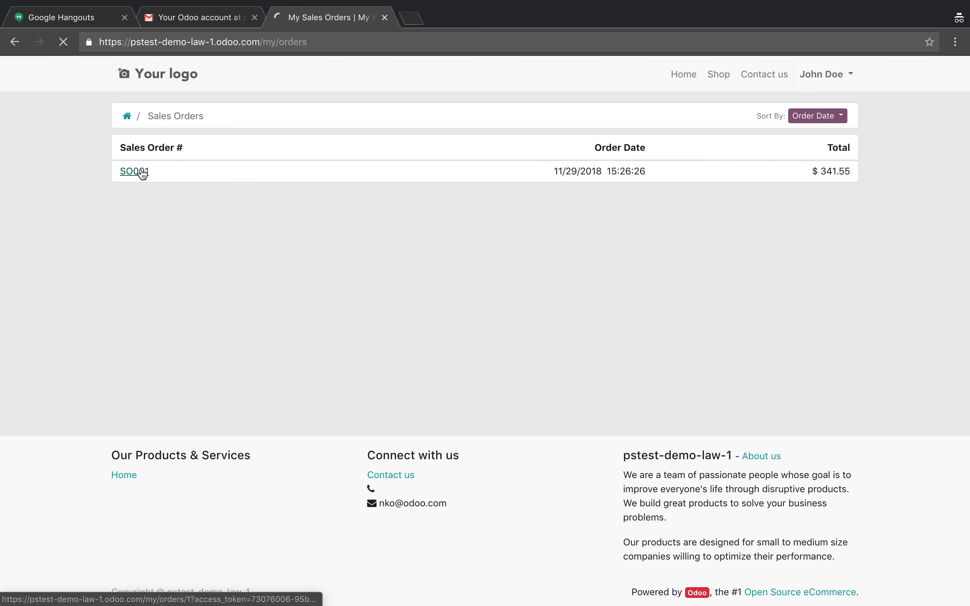
click(134, 172)
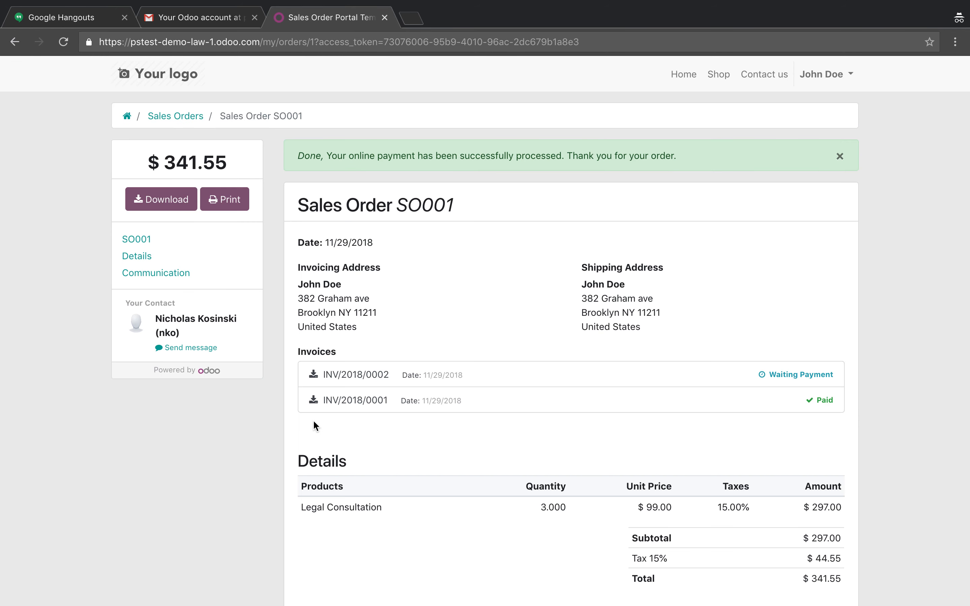
scroll(312, 419, down, 7)
scroll(313, 420, up, 6)
scroll(313, 420, up, 1)
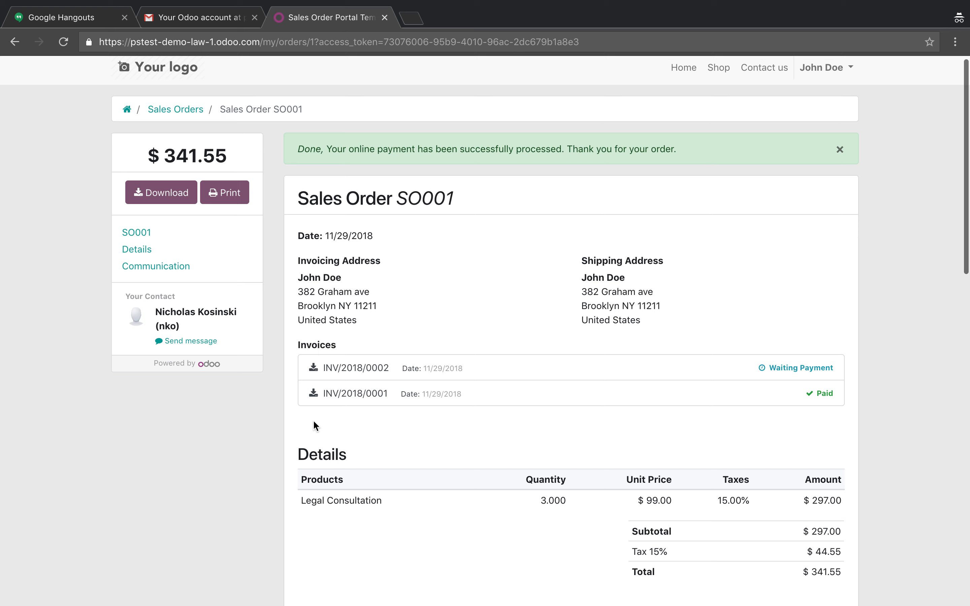
click(776, 368)
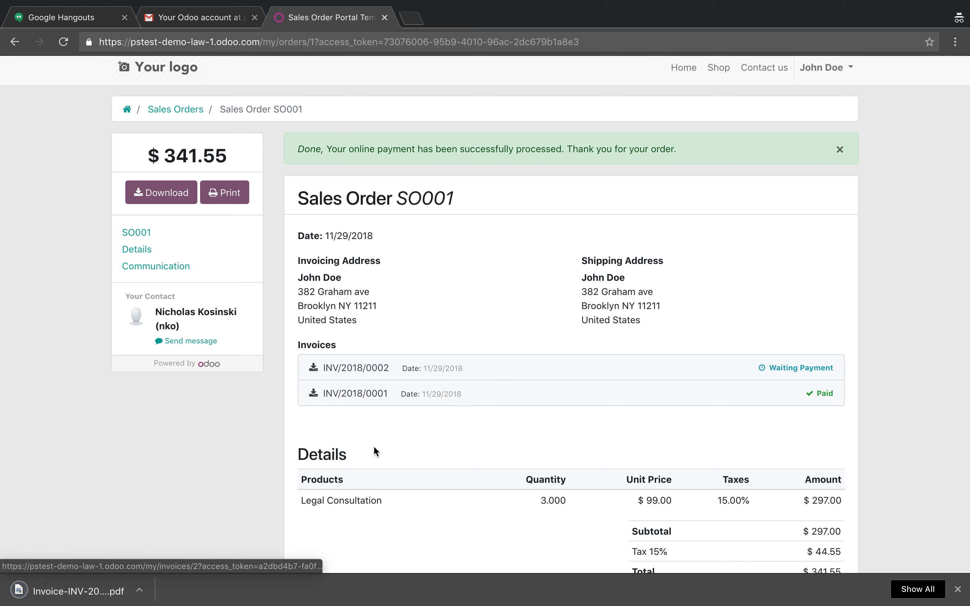
Try to open the payment methods page from the portal home, view the sales order list, and return to the home page
click(126, 110)
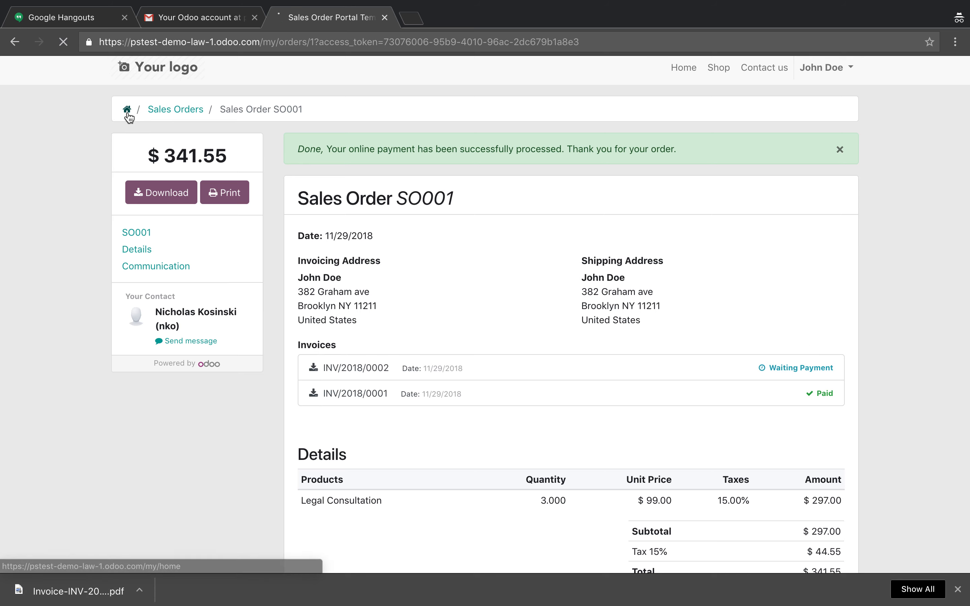
click(744, 245)
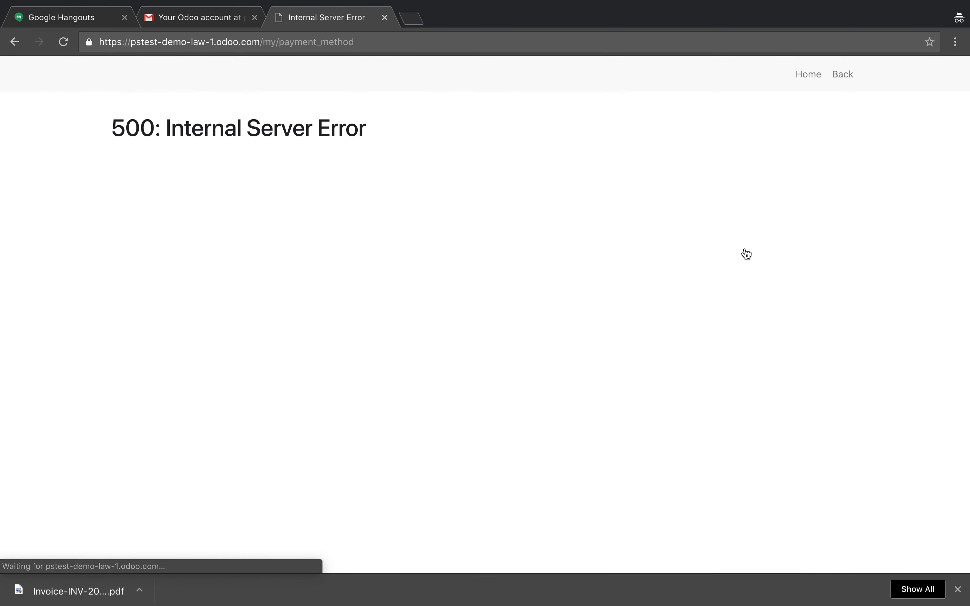
drag(118, 148, 358, 130)
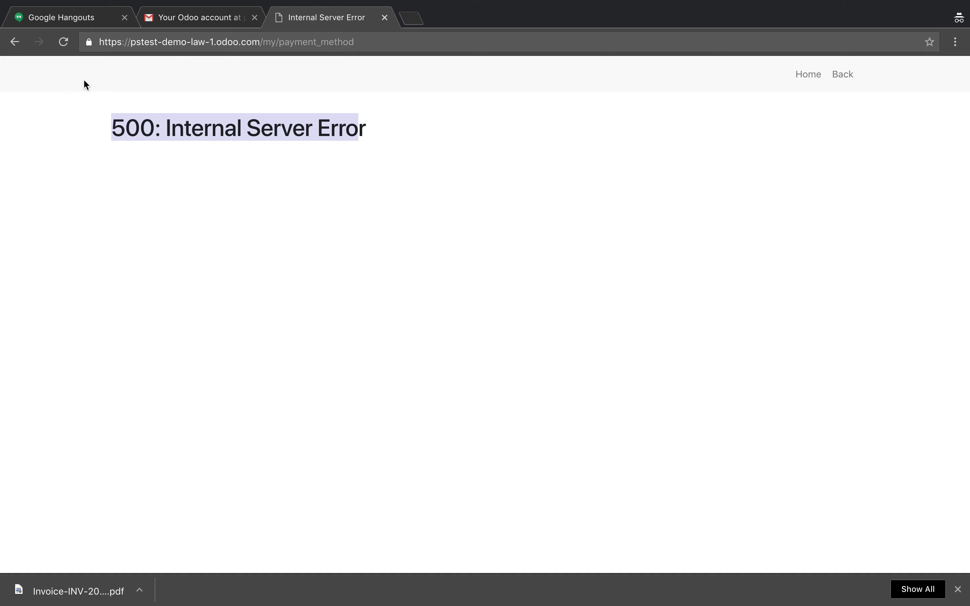
click(15, 41)
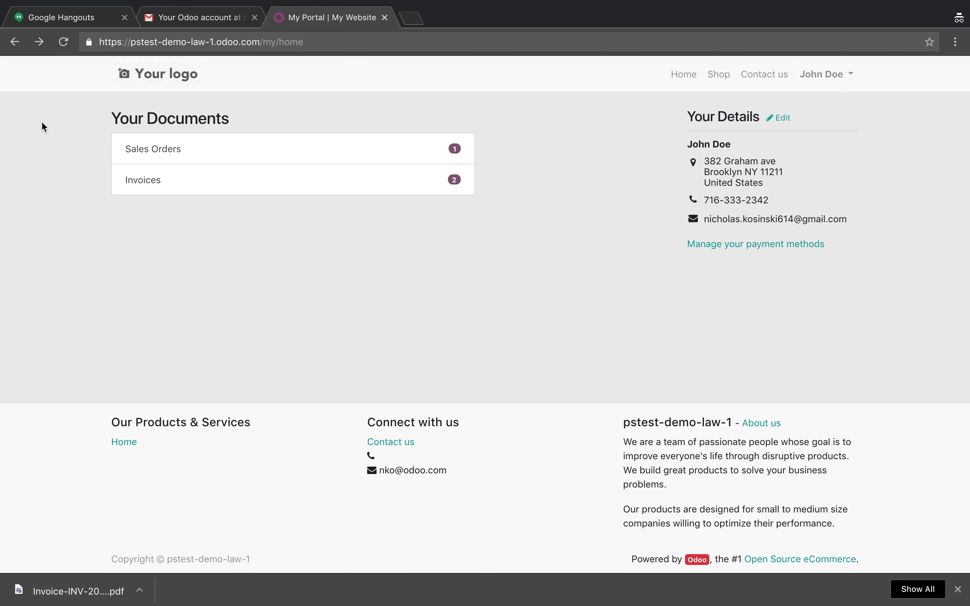
click(182, 155)
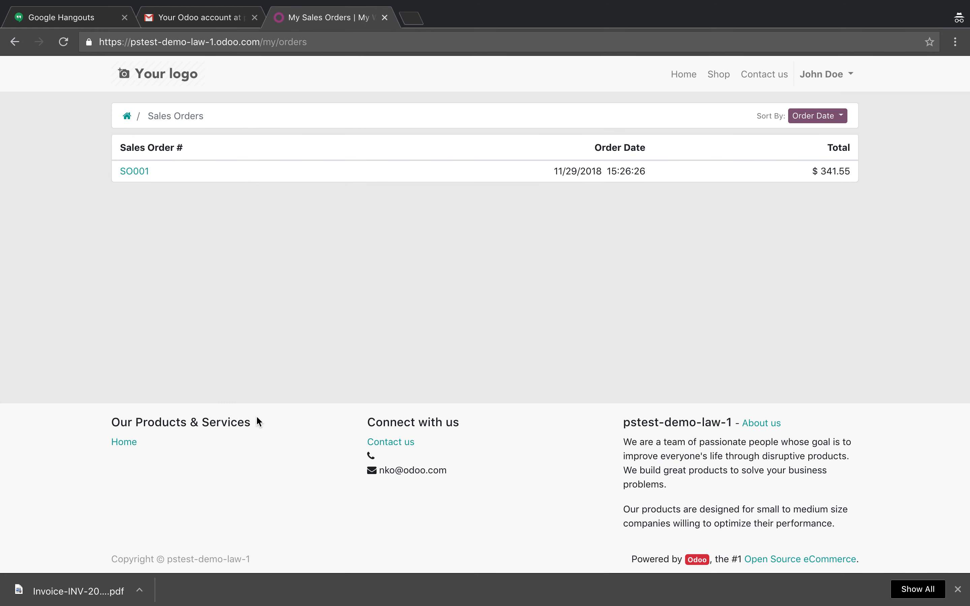
click(129, 118)
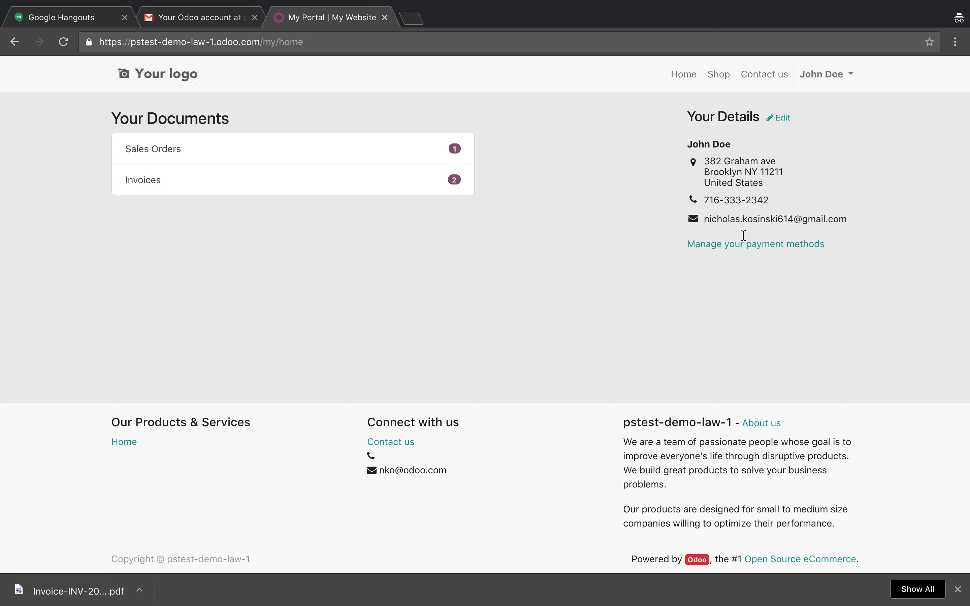
Switch back to the Odoo backend window, search the apps for "task", and open the Legal Consultation task from All Tasks
key(ctrl+Left)
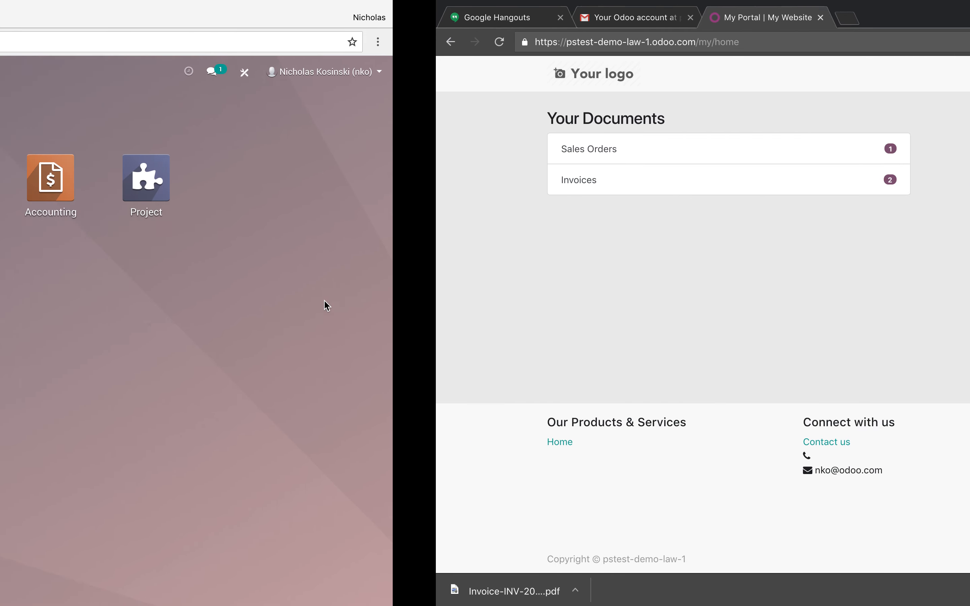
text(task)
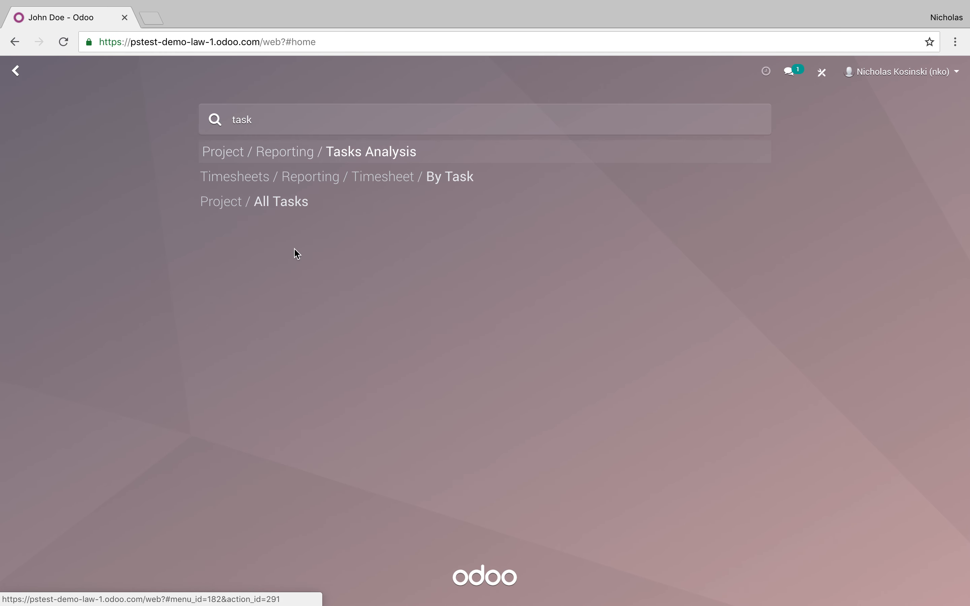
key(Down)
key(Down)
key(Return)
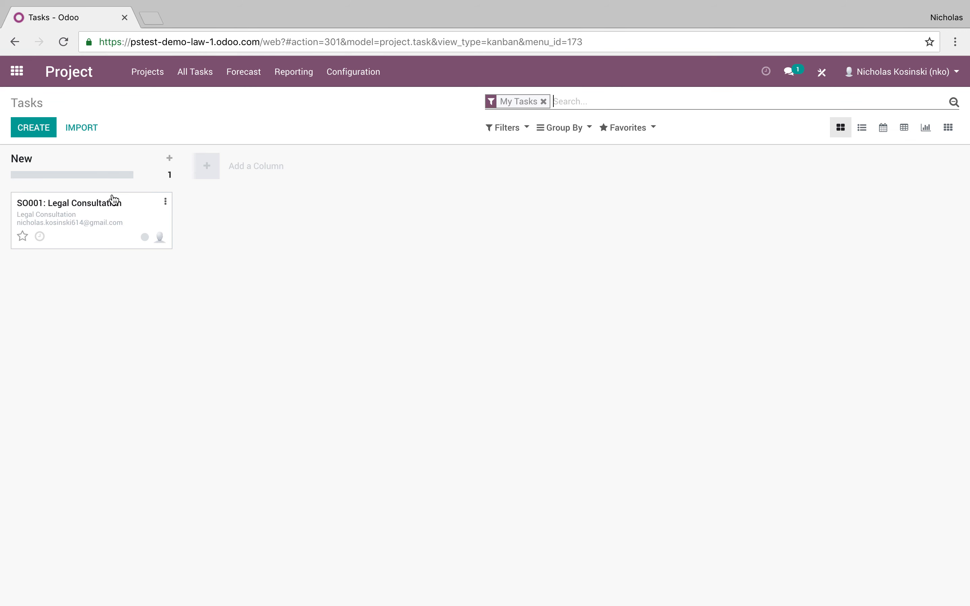
click(113, 202)
Open the Legal Consultation task for editing, review its extra information, parent task options and description, then save it and return to the task list
click(26, 129)
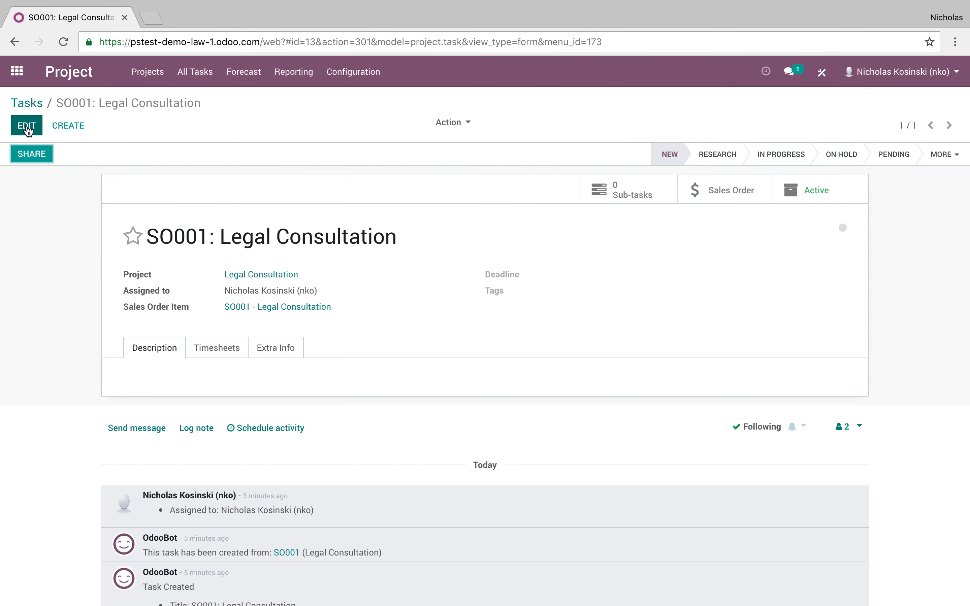
click(276, 354)
click(249, 428)
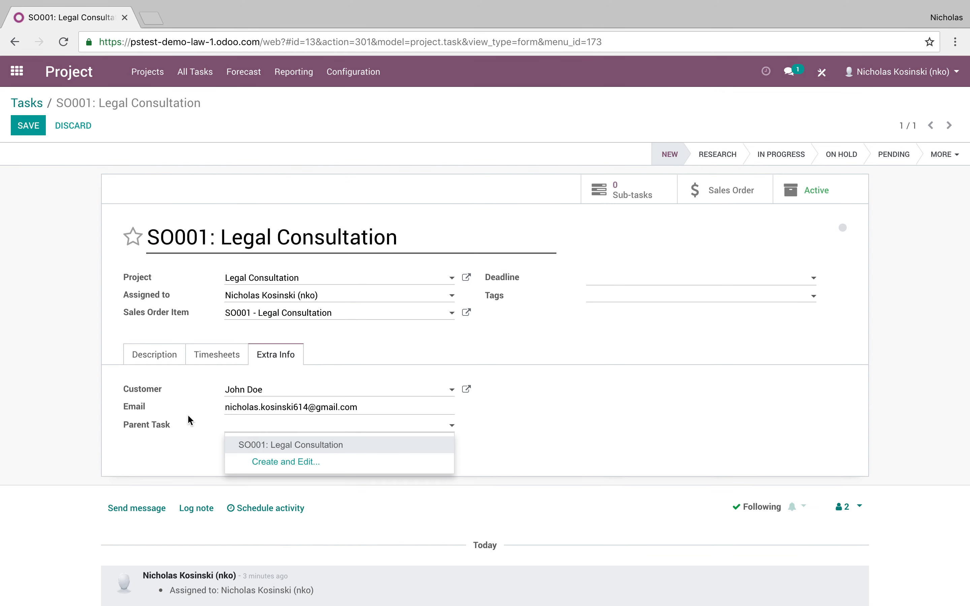
click(177, 395)
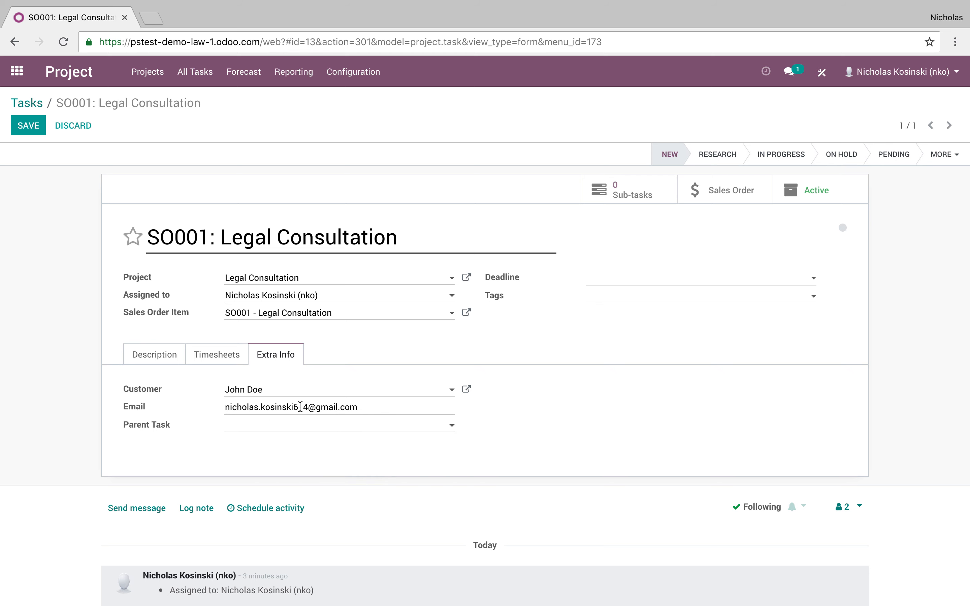
click(158, 355)
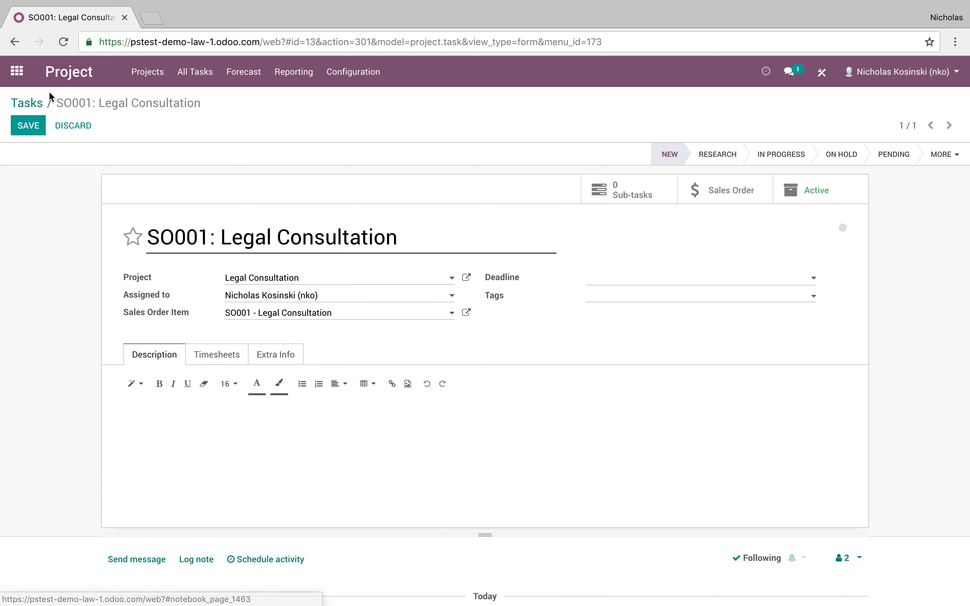
click(27, 128)
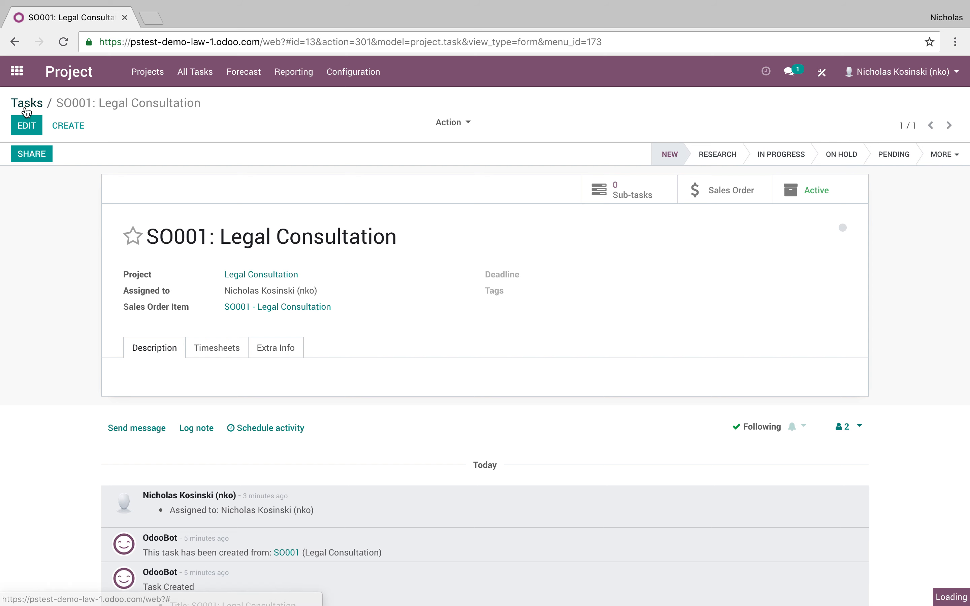
click(26, 103)
Edit the Legal Consultation project, set its customer to the client from the sales order, and save it
click(142, 70)
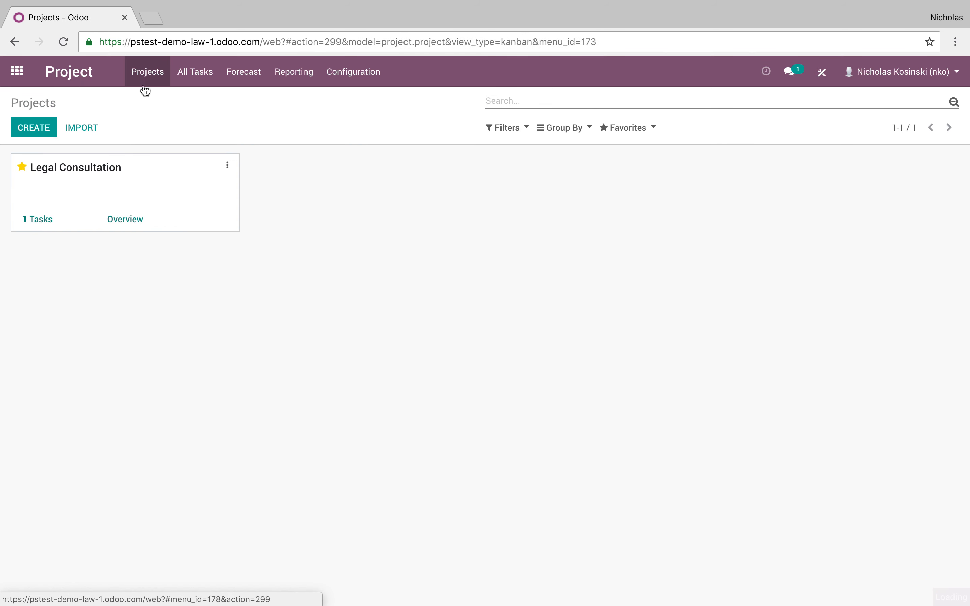
click(227, 166)
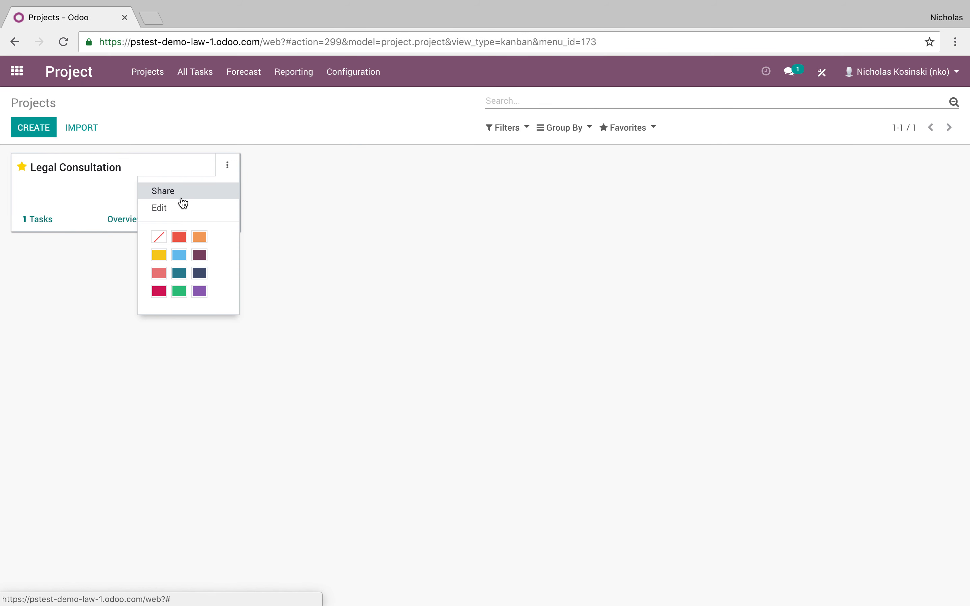
click(182, 209)
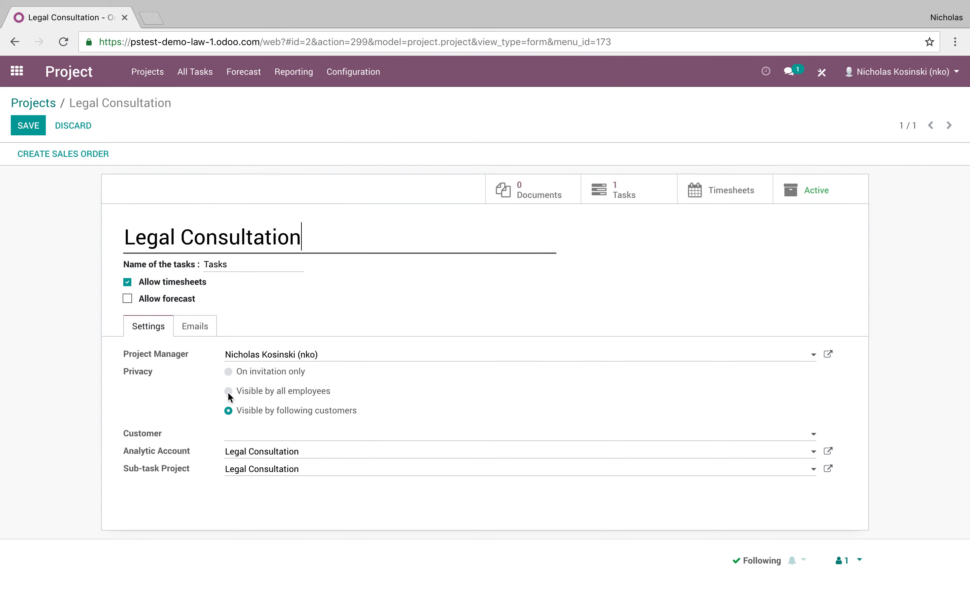
click(276, 433)
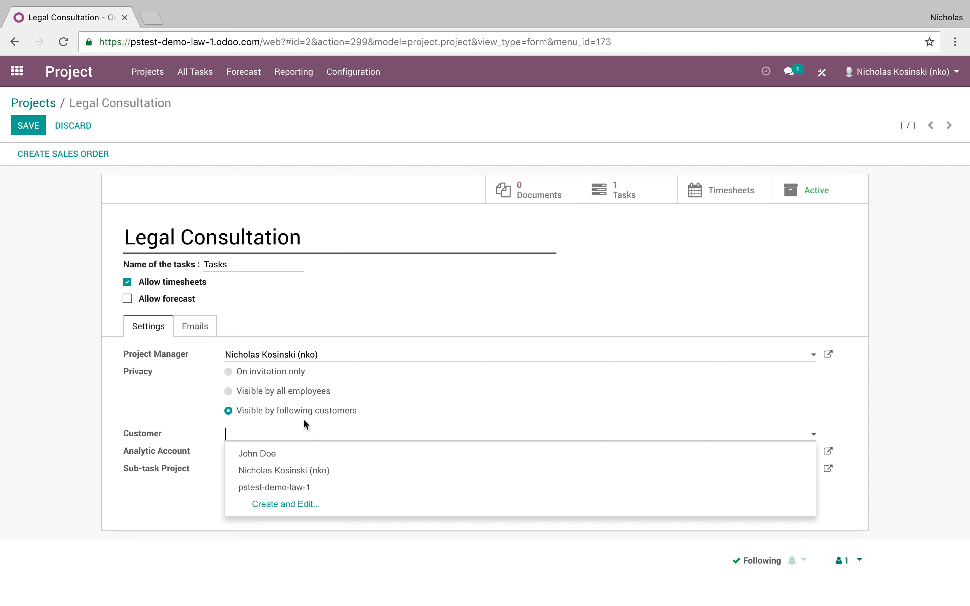
click(292, 453)
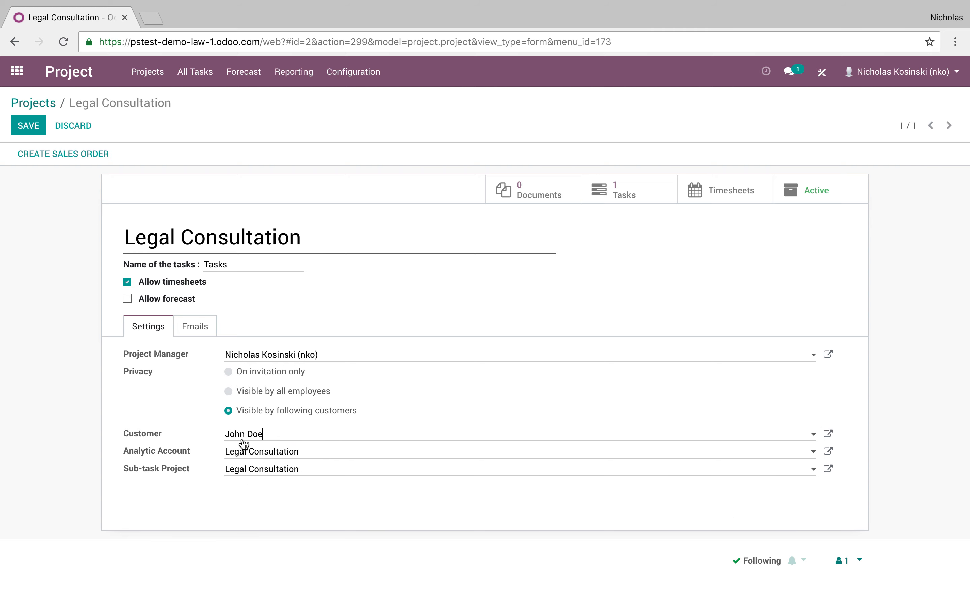
click(32, 124)
Switch to the customer portal window, reload the home page, and open the Legal Consultation project from the projects list
key(ctrl+Right)
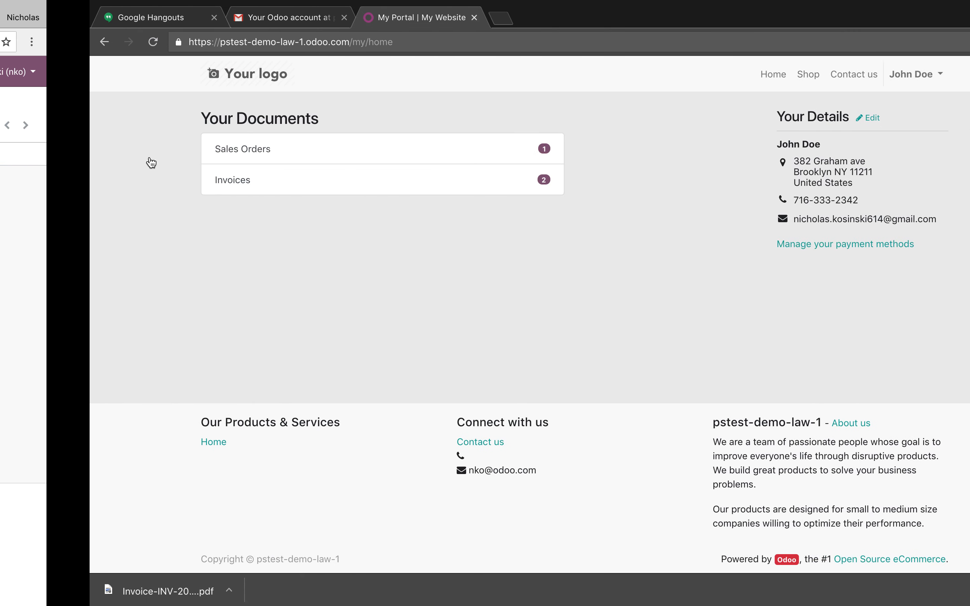
key(super+r)
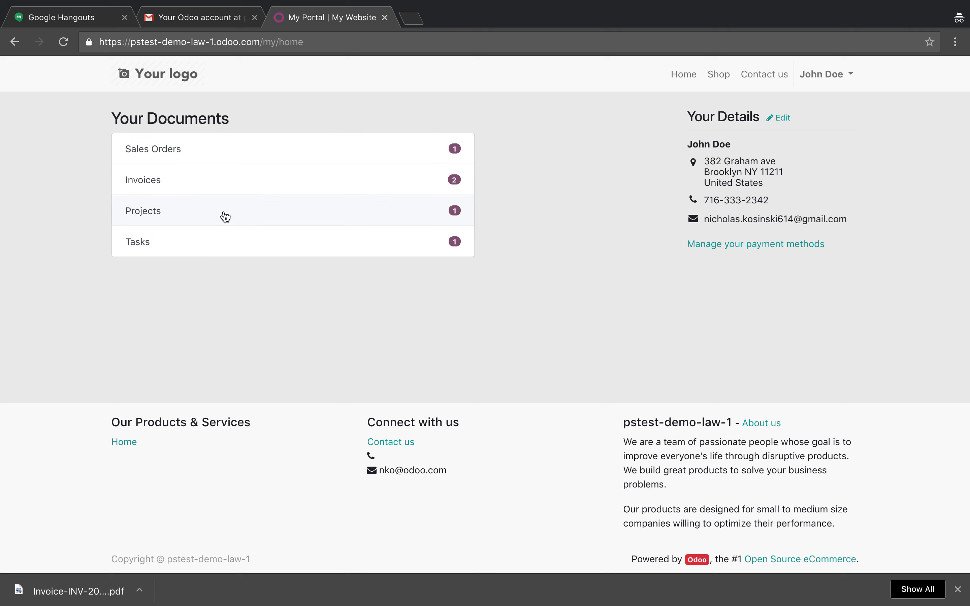
click(221, 218)
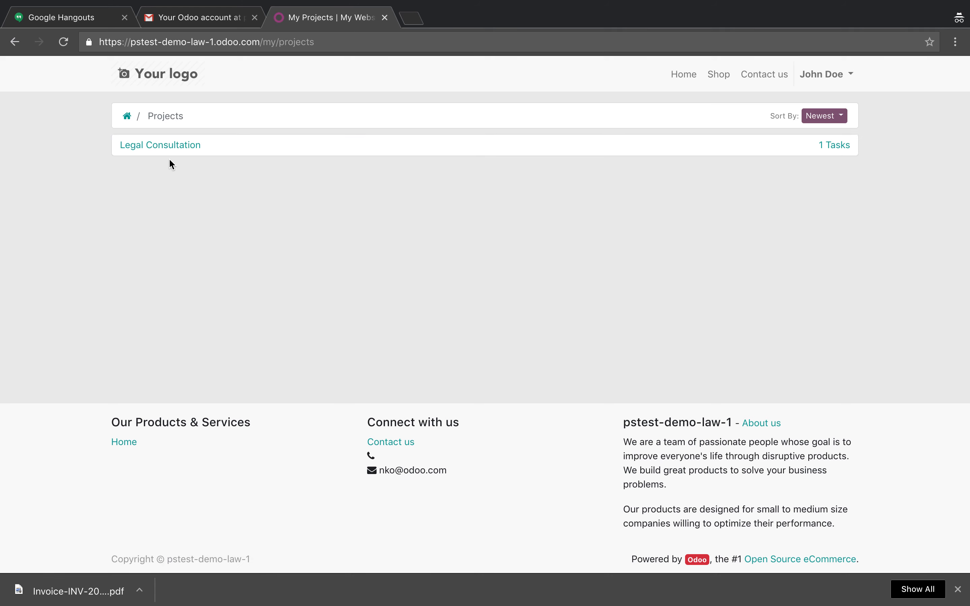
click(166, 145)
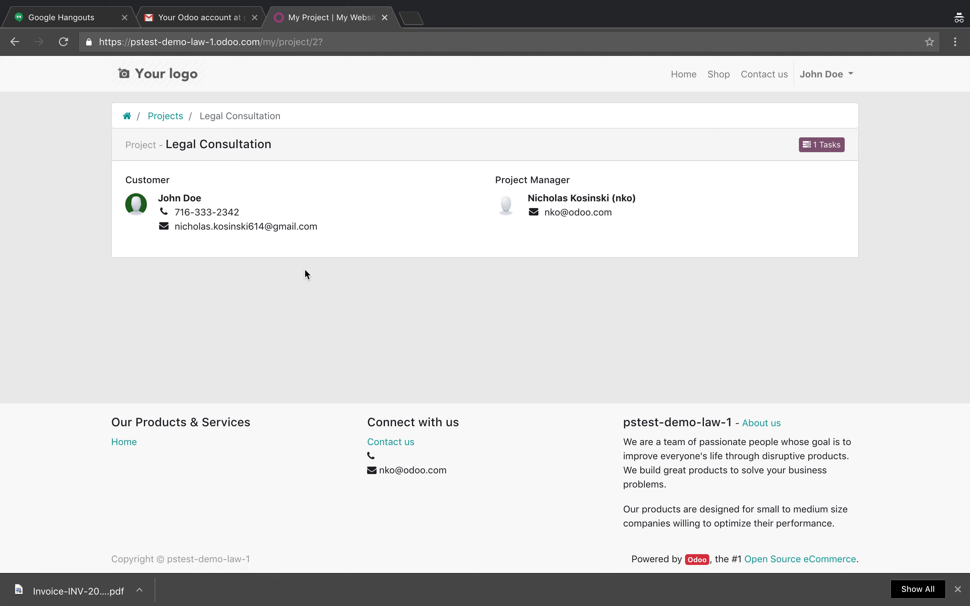
Open the SO001: Legal Consultation task from the portal home, review its details and timesheets, and return to the portal home
click(127, 116)
click(137, 244)
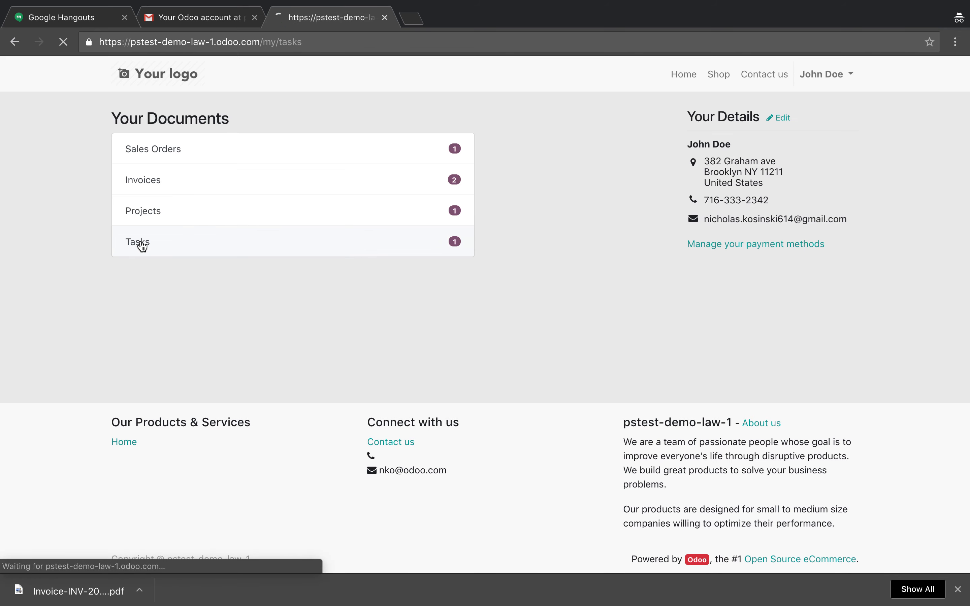
click(190, 171)
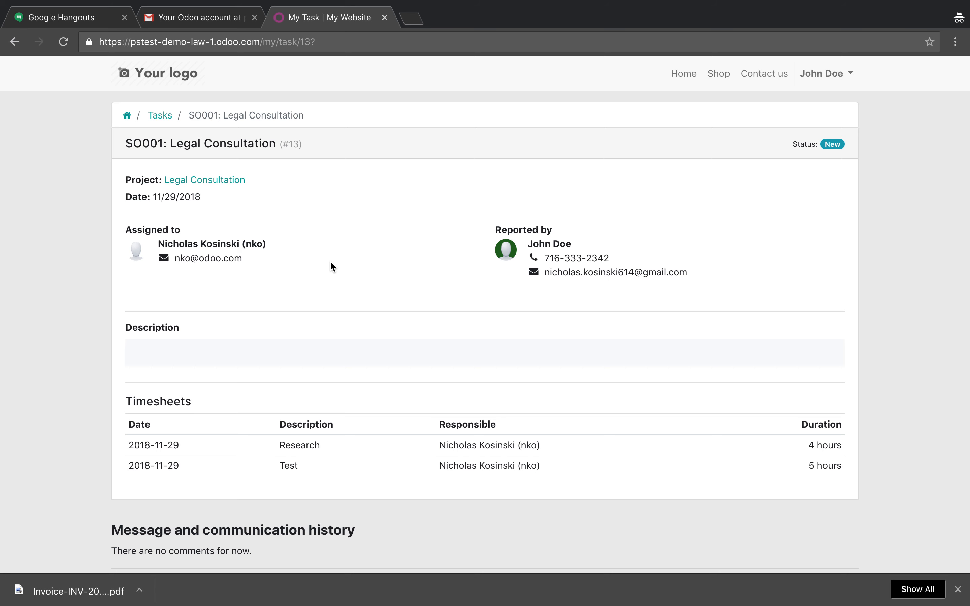
scroll(330, 261, down, 5)
scroll(329, 261, up, 5)
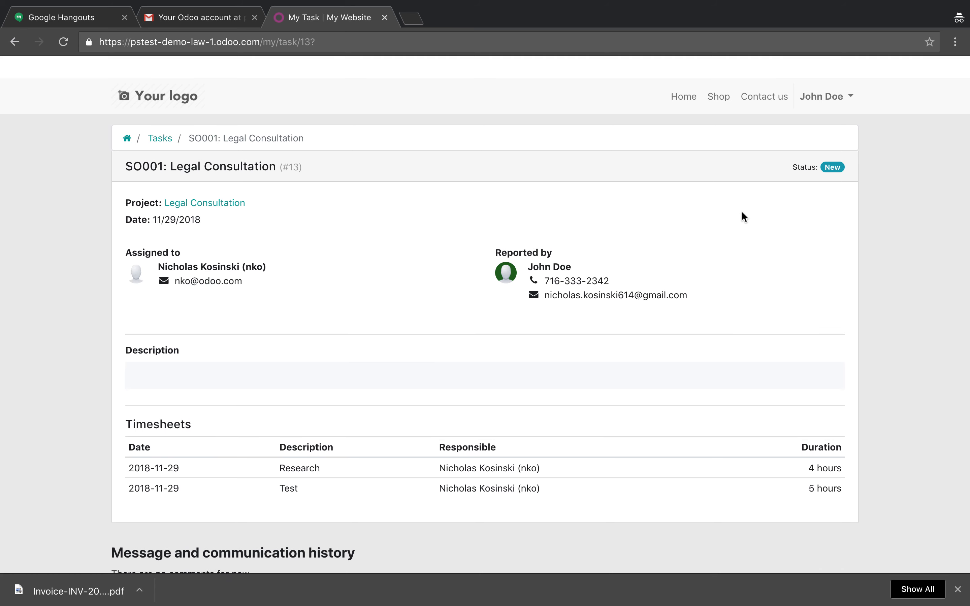
click(123, 120)
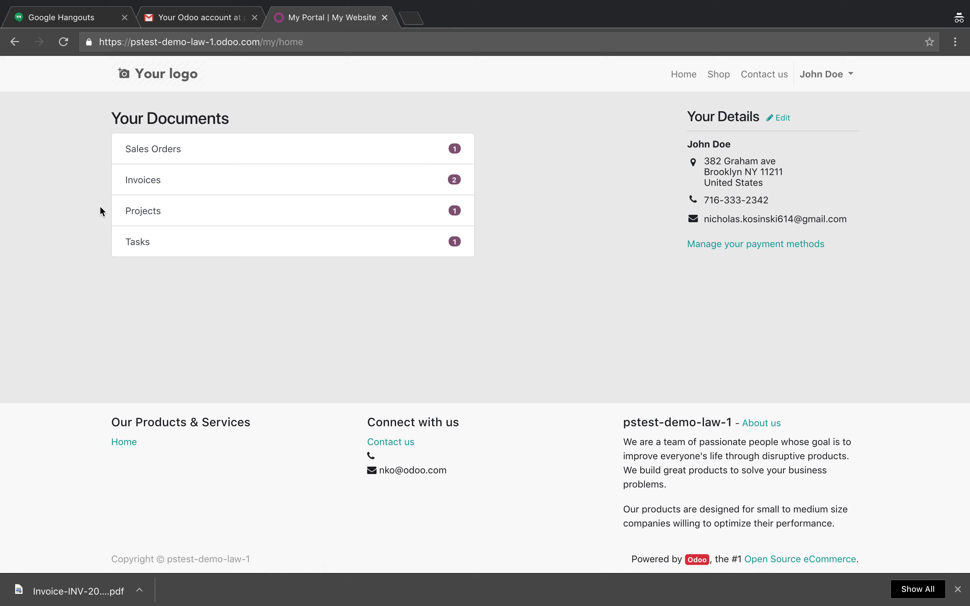
Switch back to the Odoo backend window, leave the project, and open the Profit and Loss report in Accounting
key(ctrl+Left)
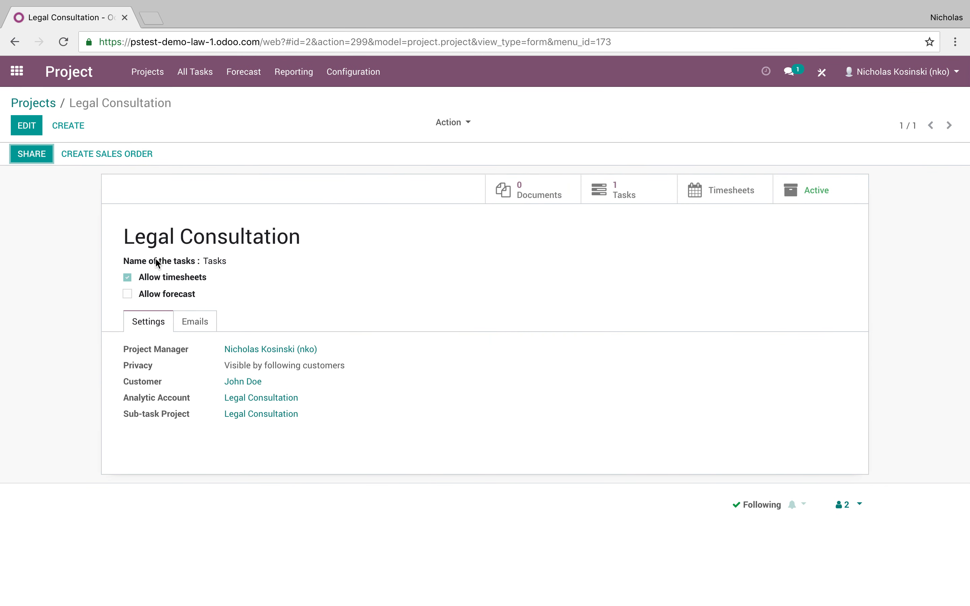
mouse_move(156, 262)
click(40, 95)
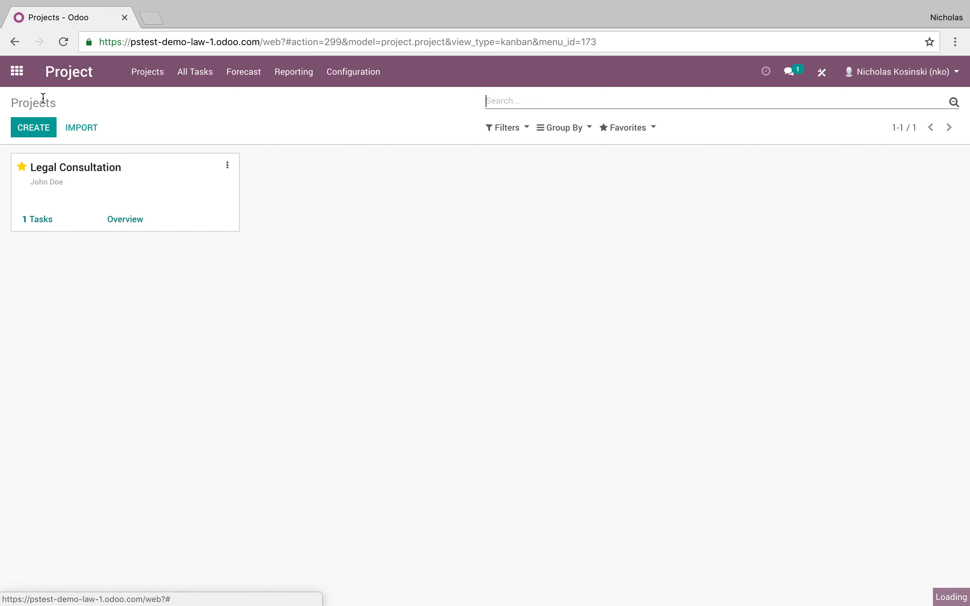
click(17, 73)
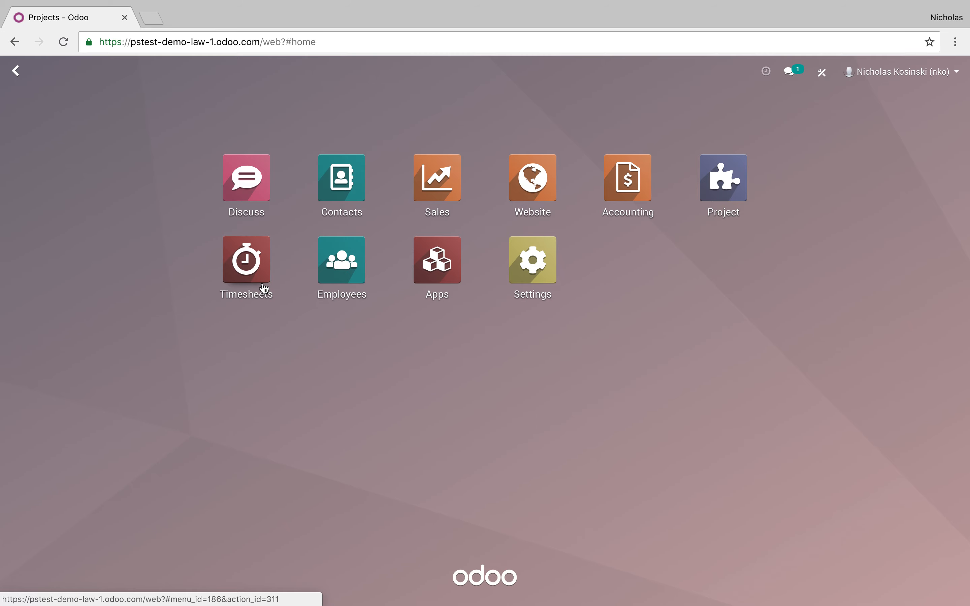
click(642, 198)
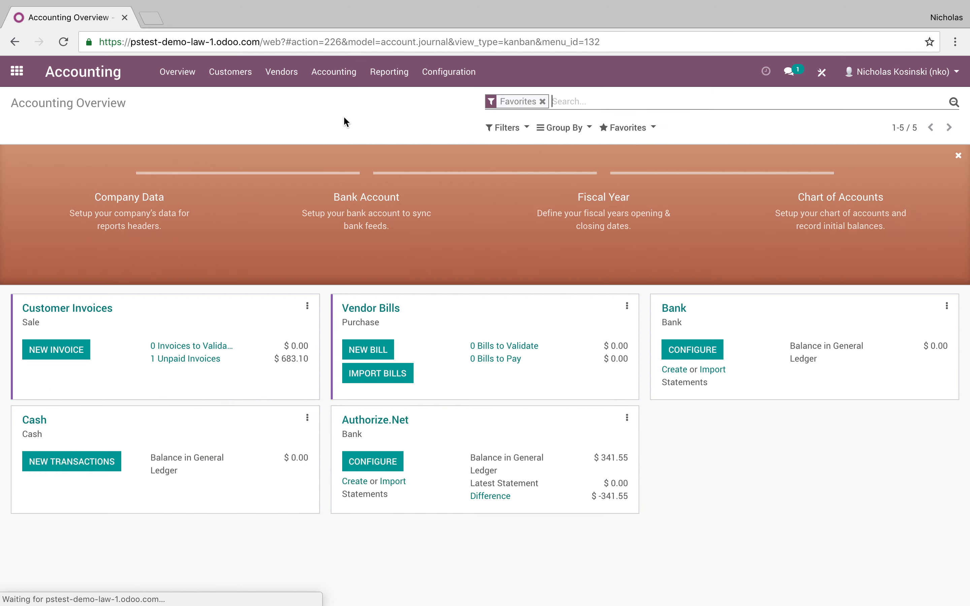
click(389, 71)
click(393, 114)
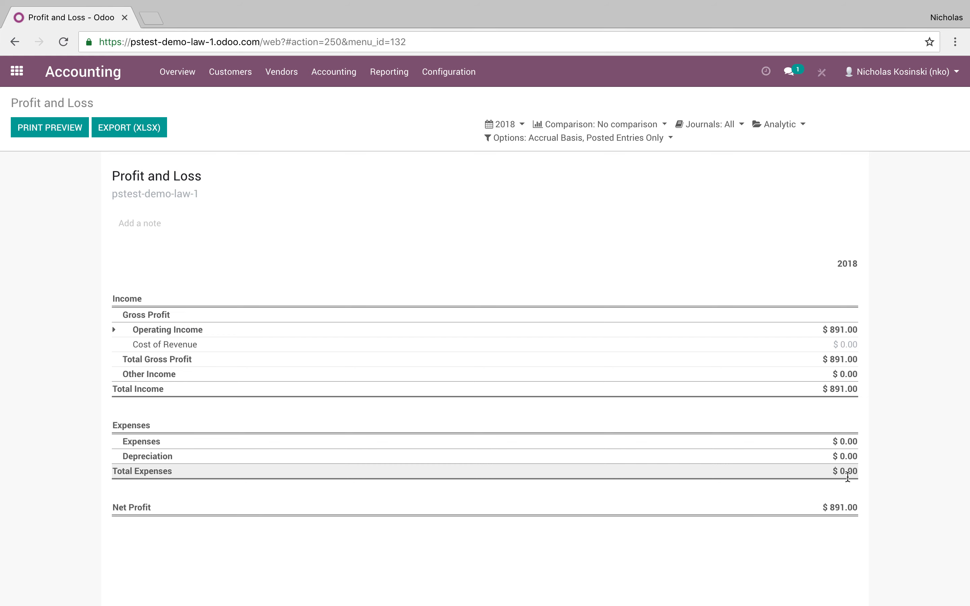
Open the General Ledger, expand the 101200 Account Receivable and 101702 Authorize.Net accounts to review their entries, and return to the app list
click(378, 70)
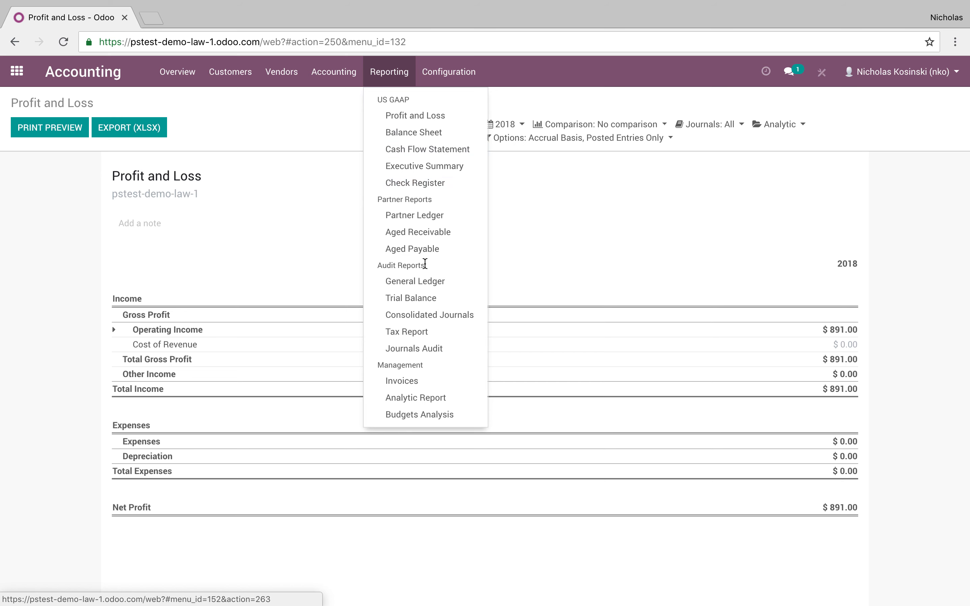
click(421, 279)
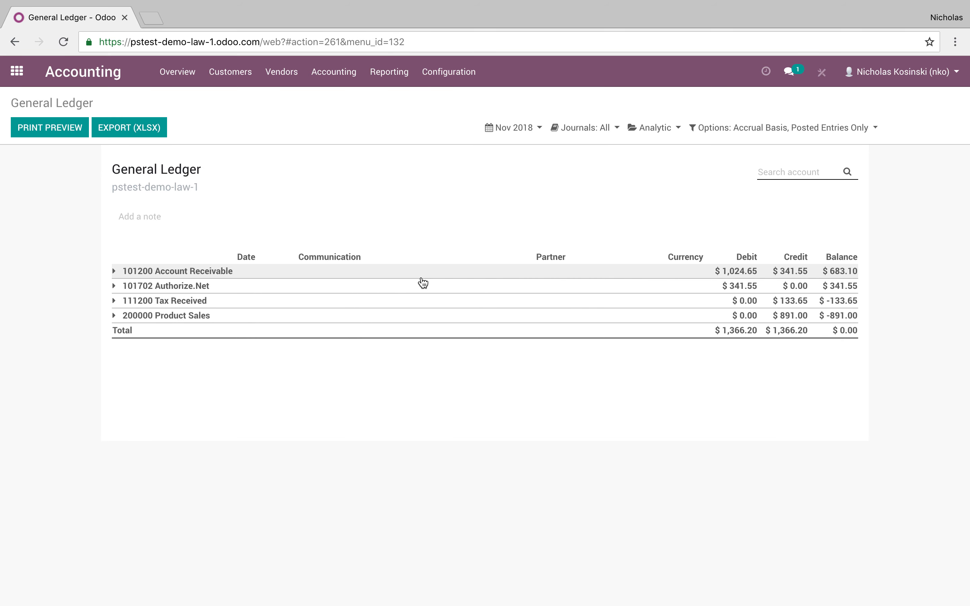
click(114, 274)
click(113, 363)
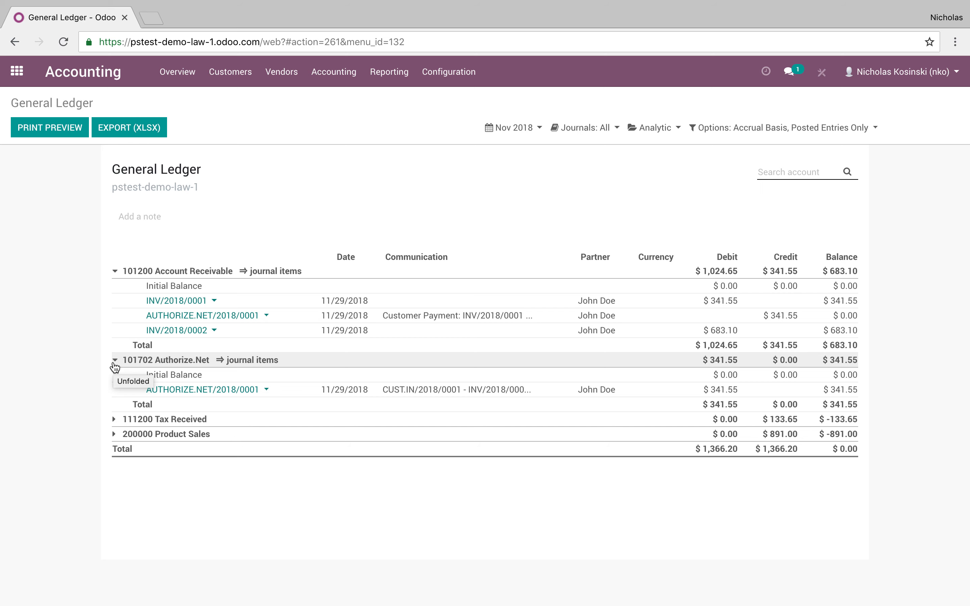
click(17, 73)
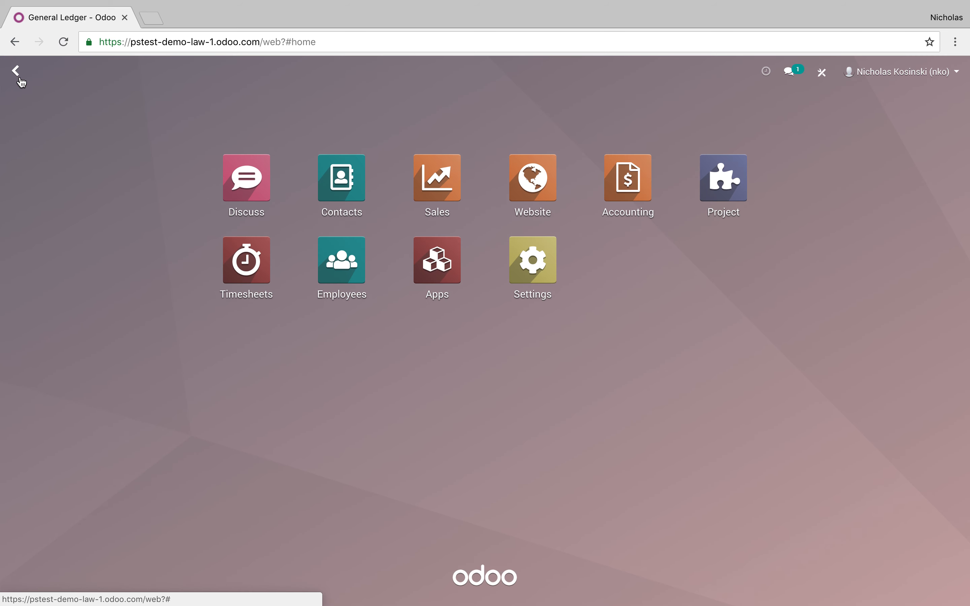